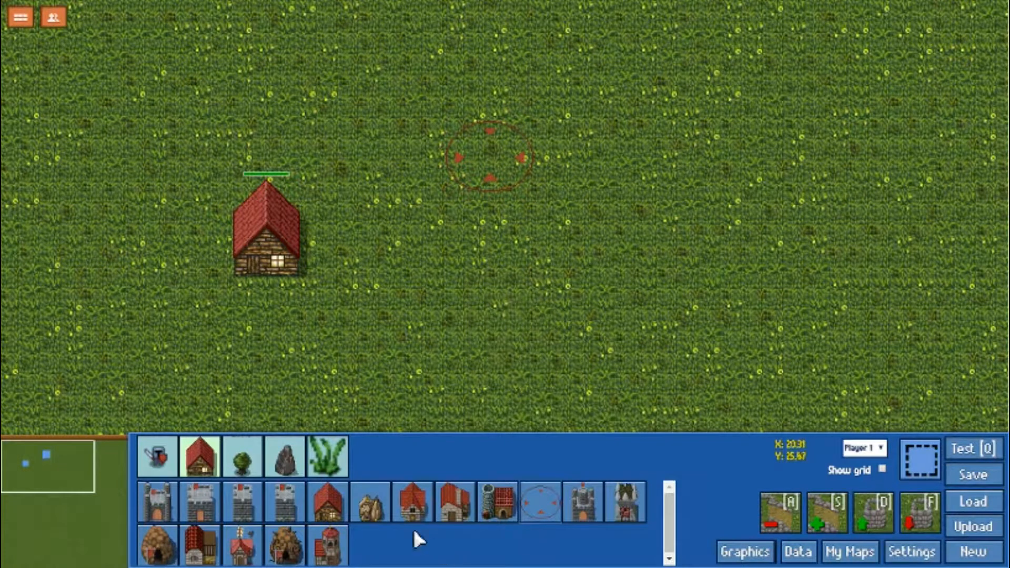
Place a goldmine on the open grass southeast of the start location
click(597, 293)
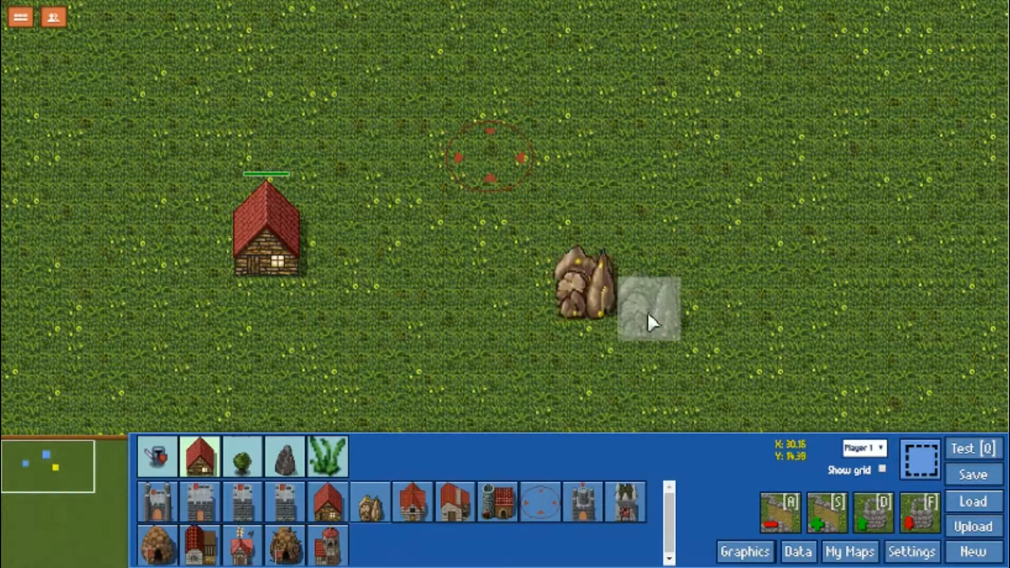
Start a new modifier in the data editor, cloned from Healed
click(796, 552)
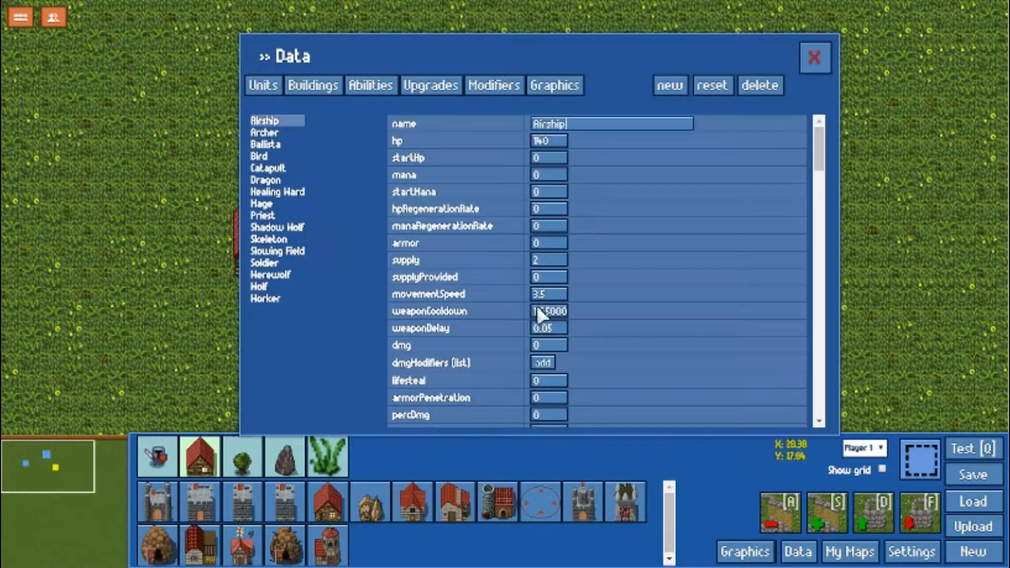
click(498, 86)
click(671, 85)
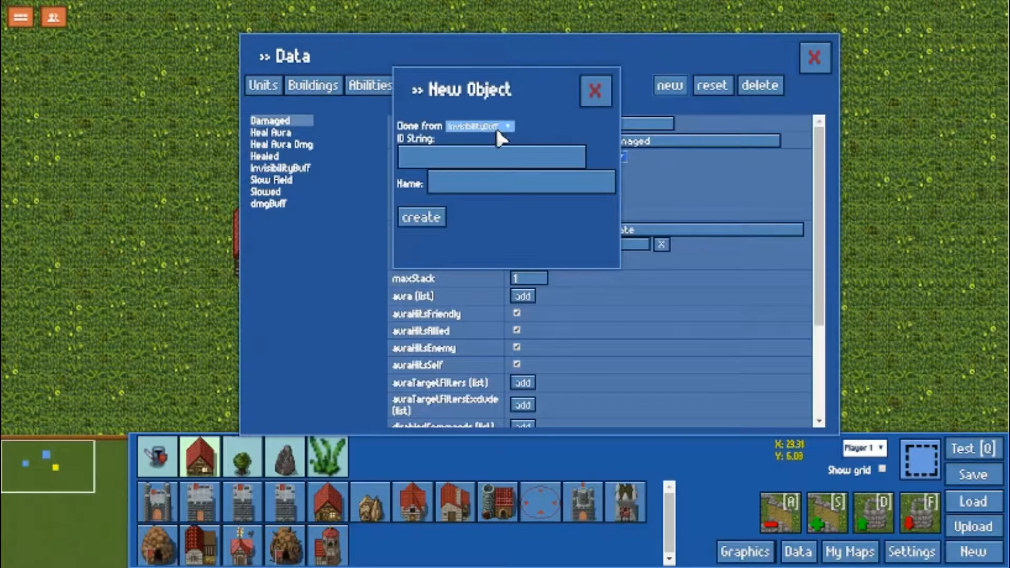
click(498, 127)
click(496, 128)
click(496, 126)
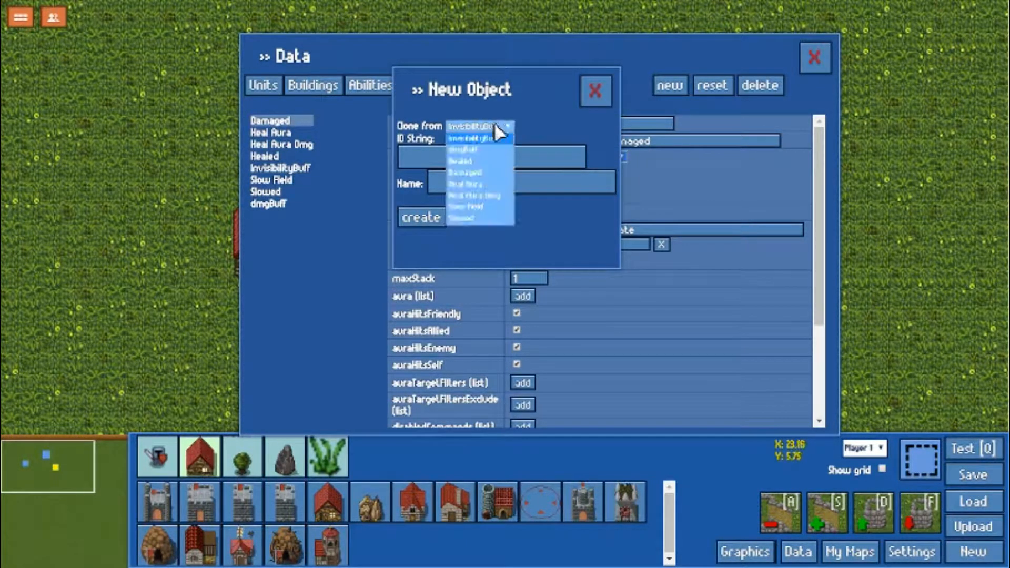
click(493, 162)
Set the new modifier's ID string to house_regen
click(491, 154)
text(House_rege)
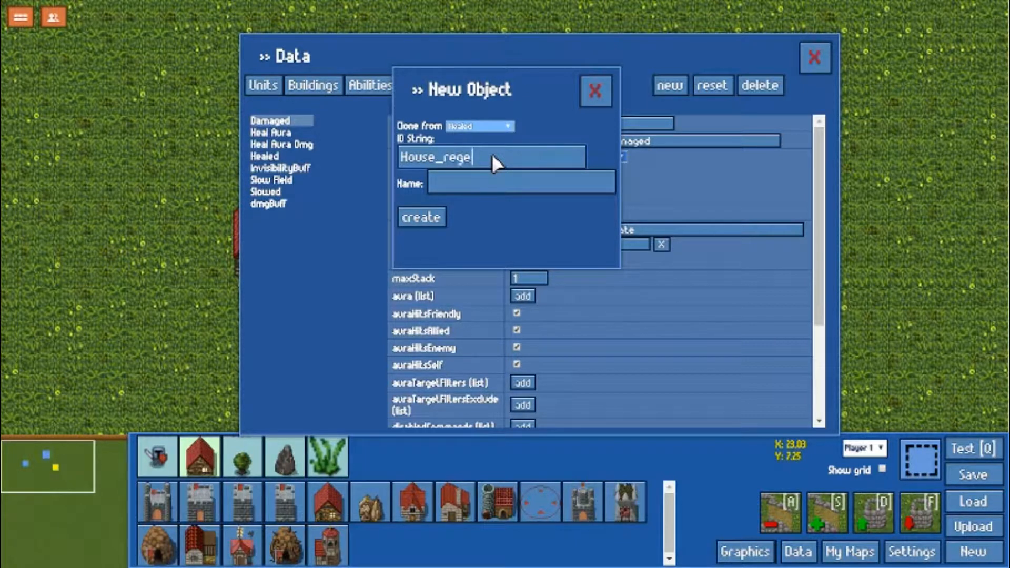
text(n)
click(406, 156)
key(BackSpace)
text(h)
Name the new modifier House Regen and create it
click(452, 183)
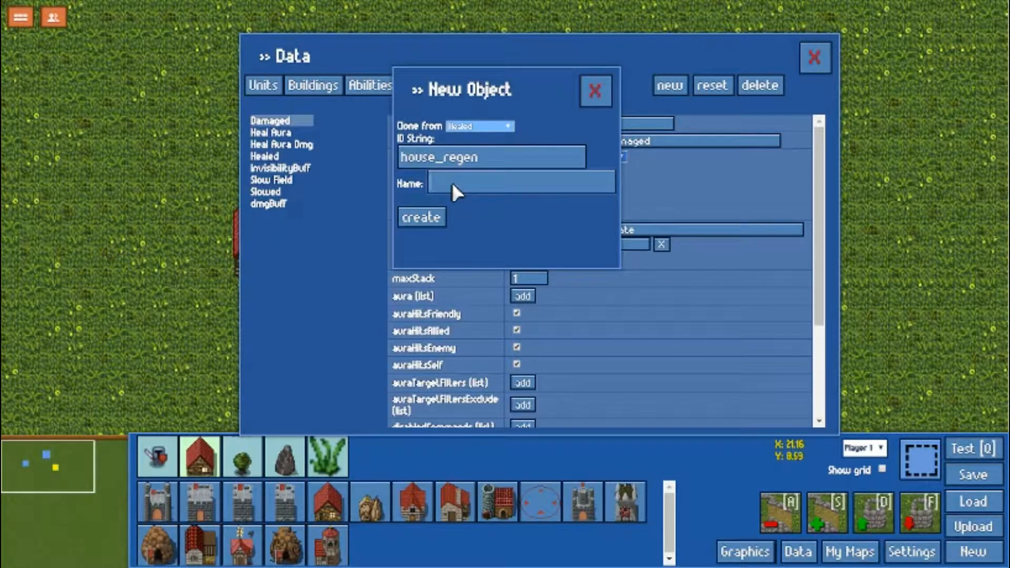
text(House Rgen)
key(BackSpace)
key(BackSpace)
key(BackSpace)
text(egen)
click(438, 216)
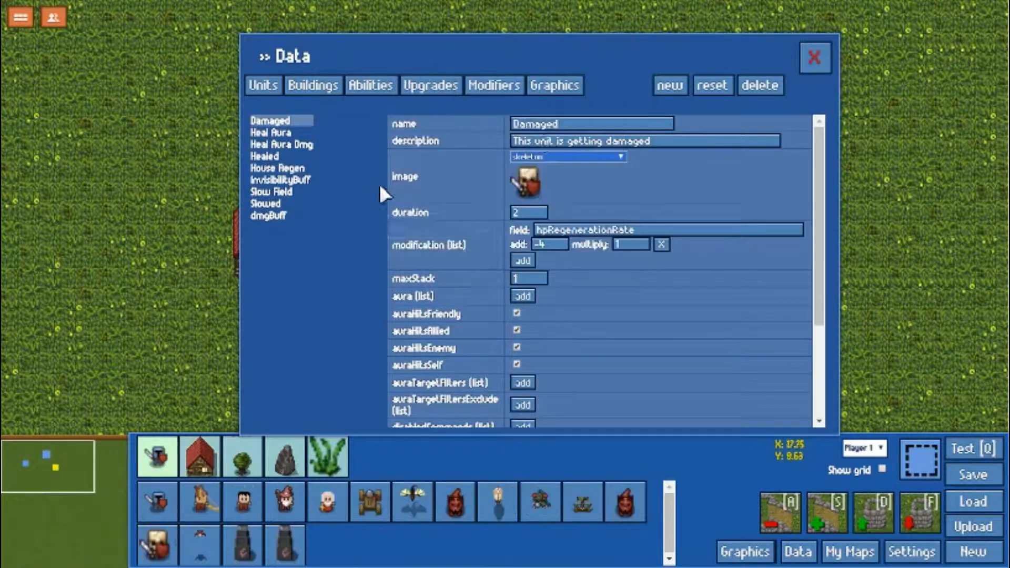
Create a second modifier cloned from House Regen, with ID string house_dmg and name House Dmg
click(679, 86)
click(506, 126)
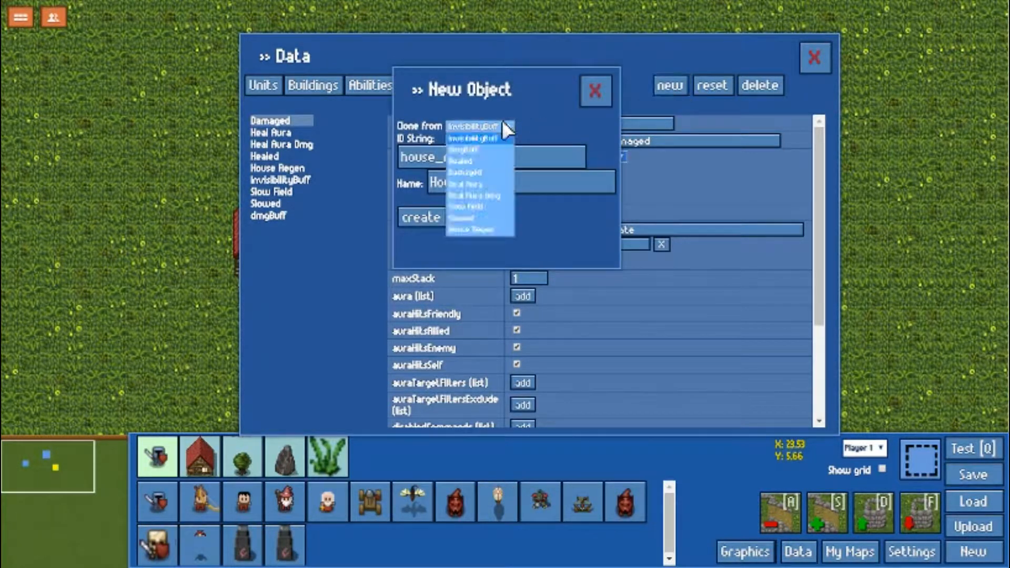
click(476, 230)
drag(495, 157, 453, 160)
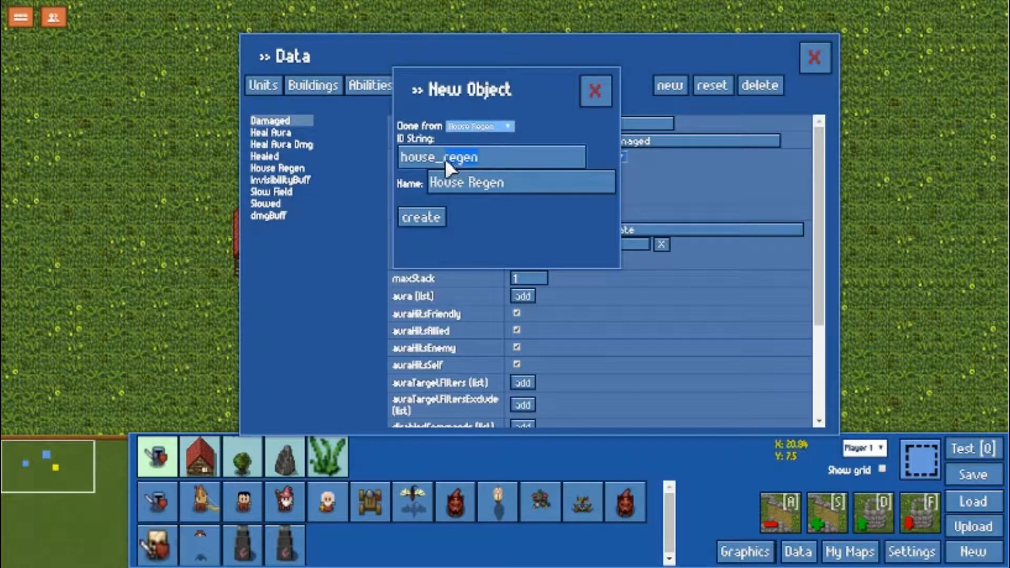
text(dmg)
click(537, 184)
text(Dmg)
click(423, 221)
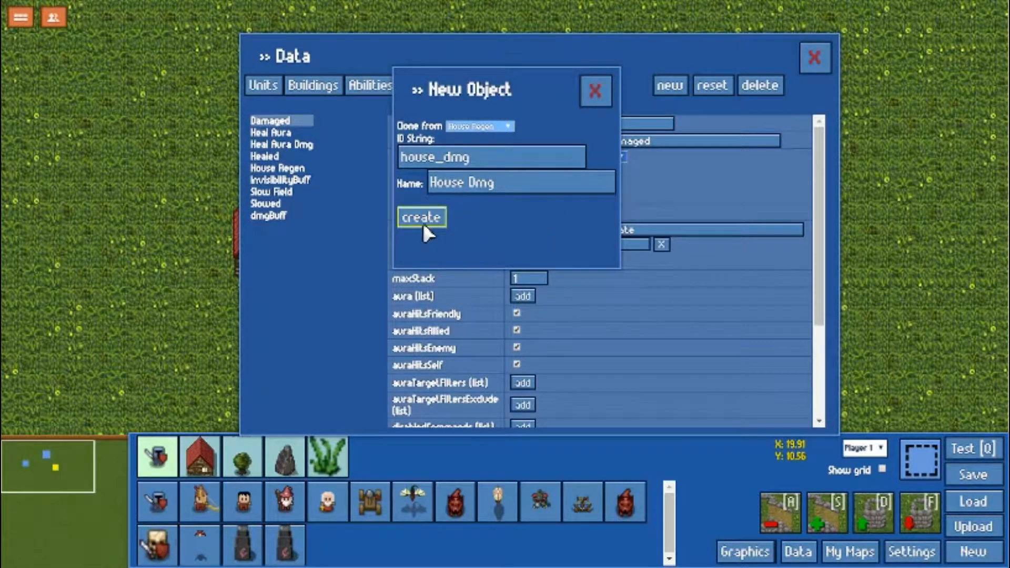
Set the image of both the House Dmg and House Regen modifiers to flamestrike
click(305, 169)
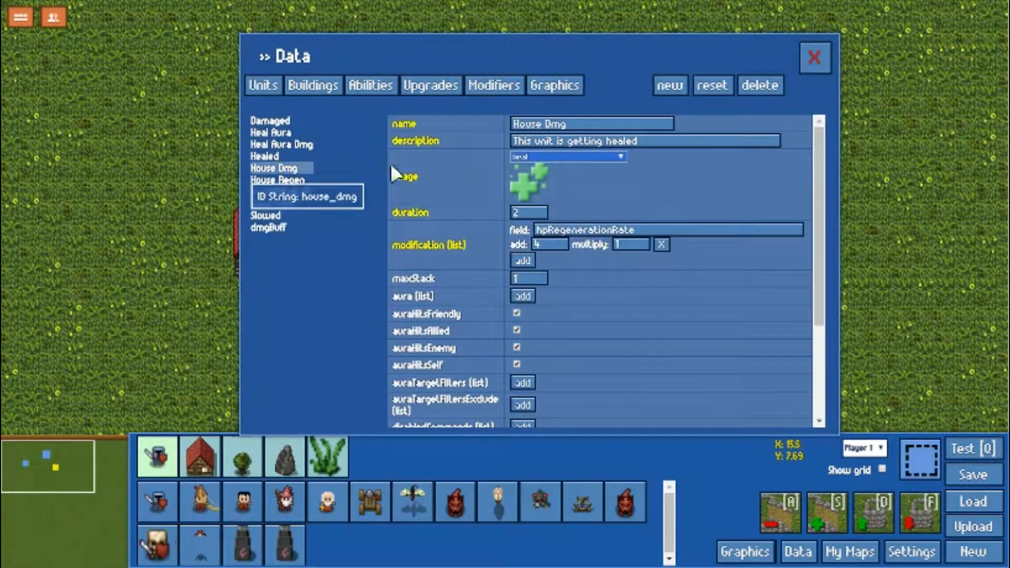
click(582, 157)
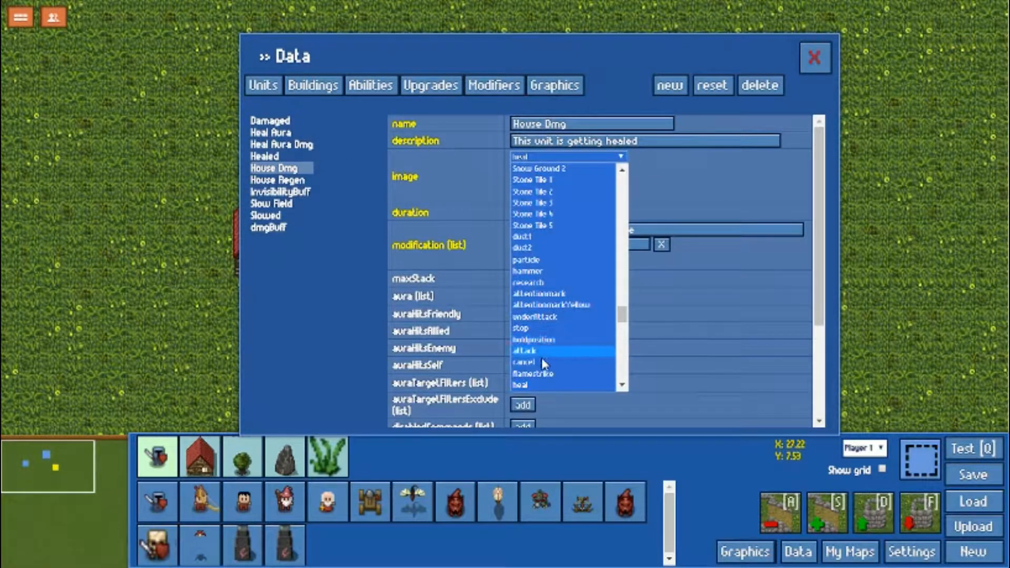
click(579, 372)
click(310, 180)
click(526, 157)
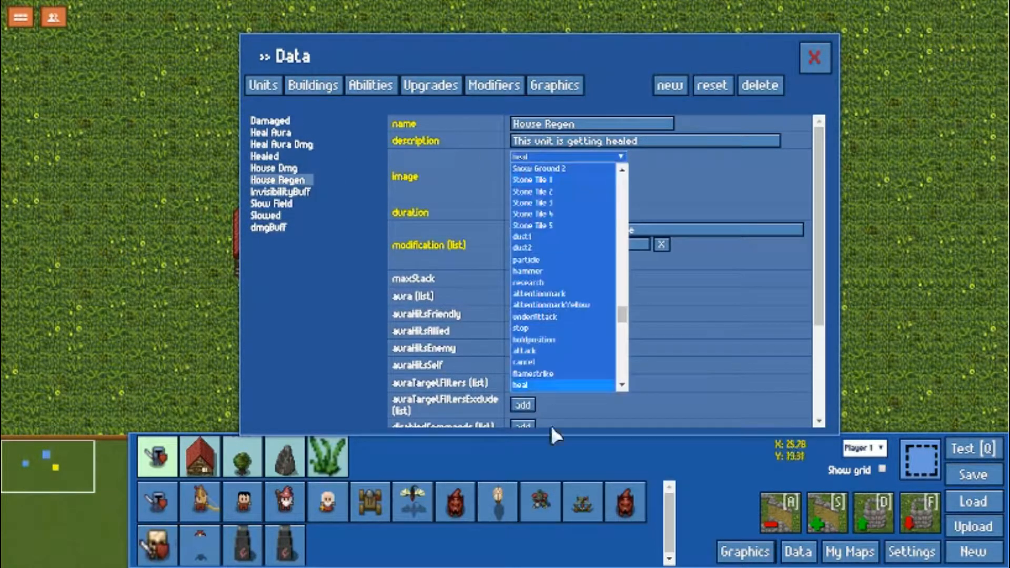
click(579, 381)
Clear the House Dmg modifier's description and set its duration to 1
click(274, 168)
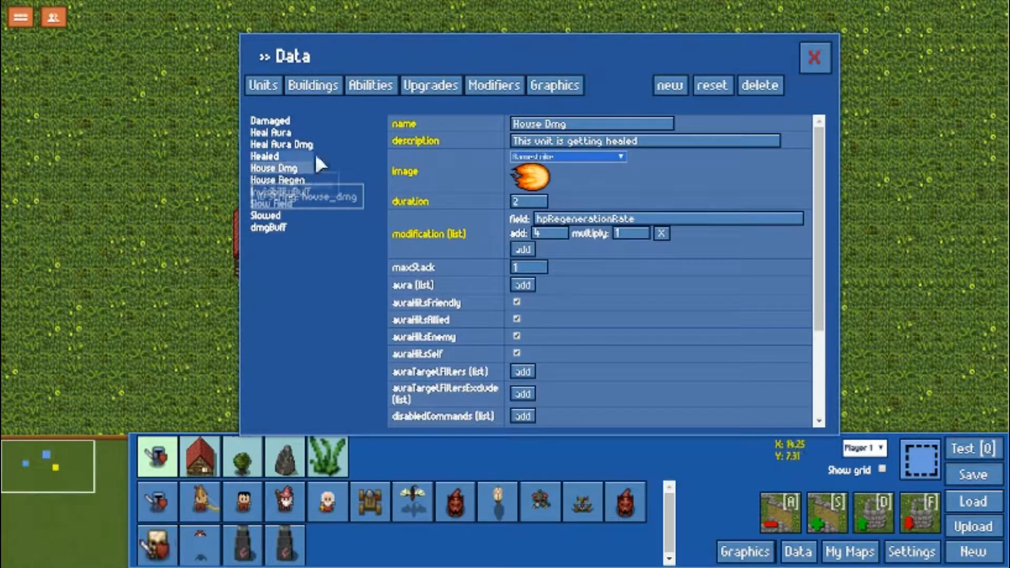
drag(646, 138, 494, 139)
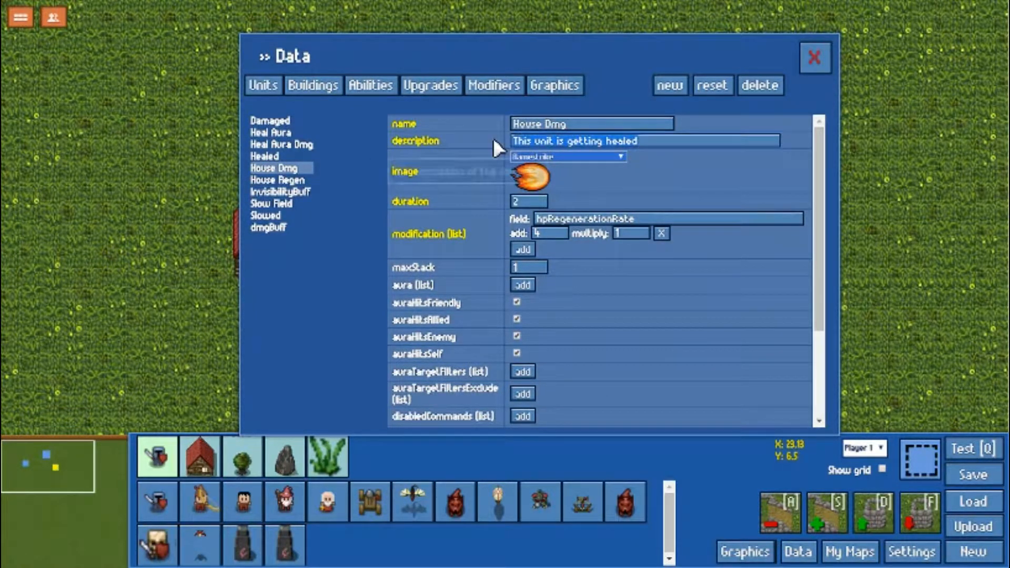
key(BackSpace)
drag(533, 202, 507, 201)
text(1)
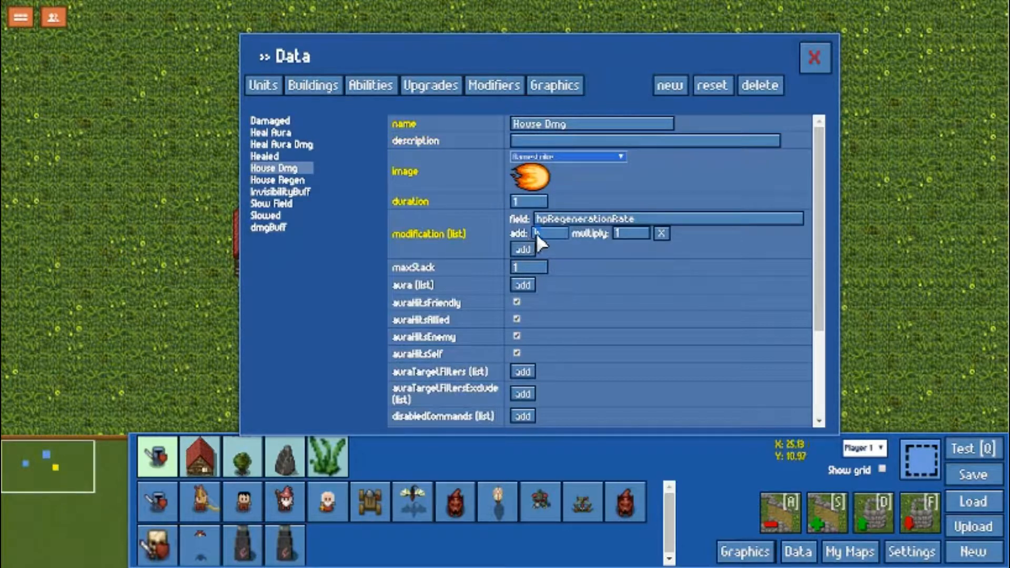
Set the House Regen modifier's duration to 32 and its hpRegenerationRate add value to 17.1875
click(280, 181)
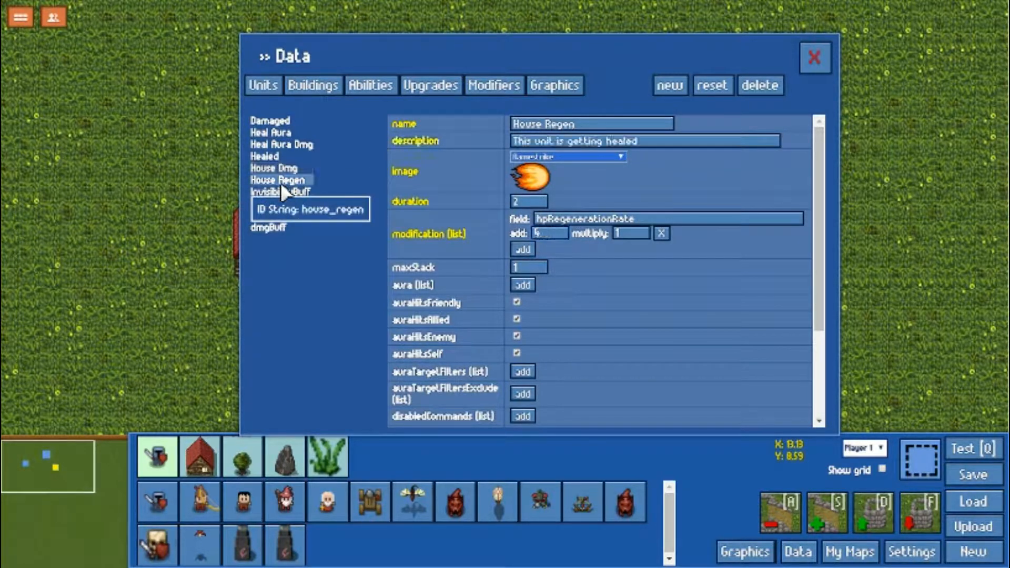
drag(534, 199, 501, 199)
text(1)
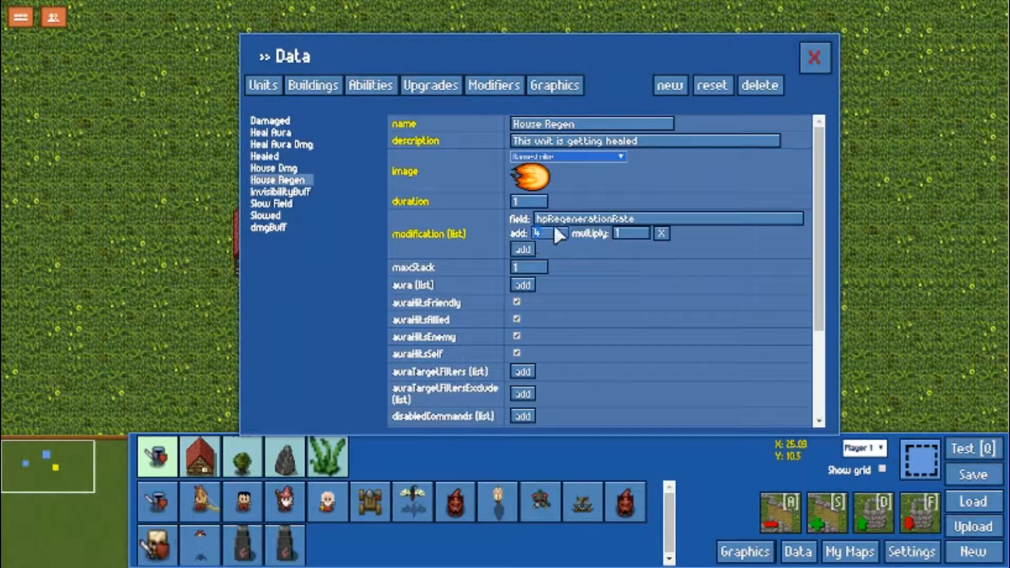
drag(541, 198, 501, 198)
text(32)
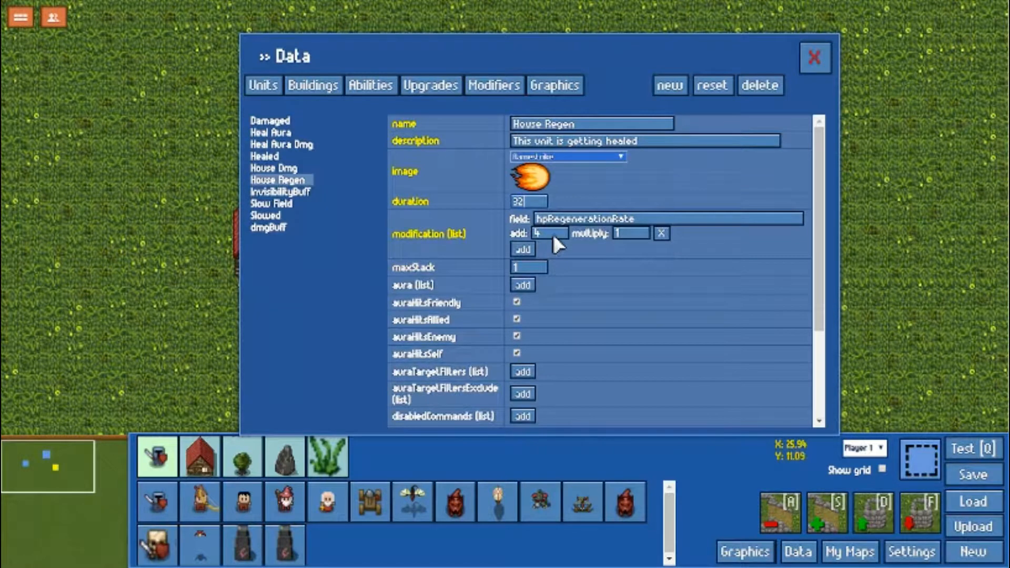
drag(553, 234, 522, 236)
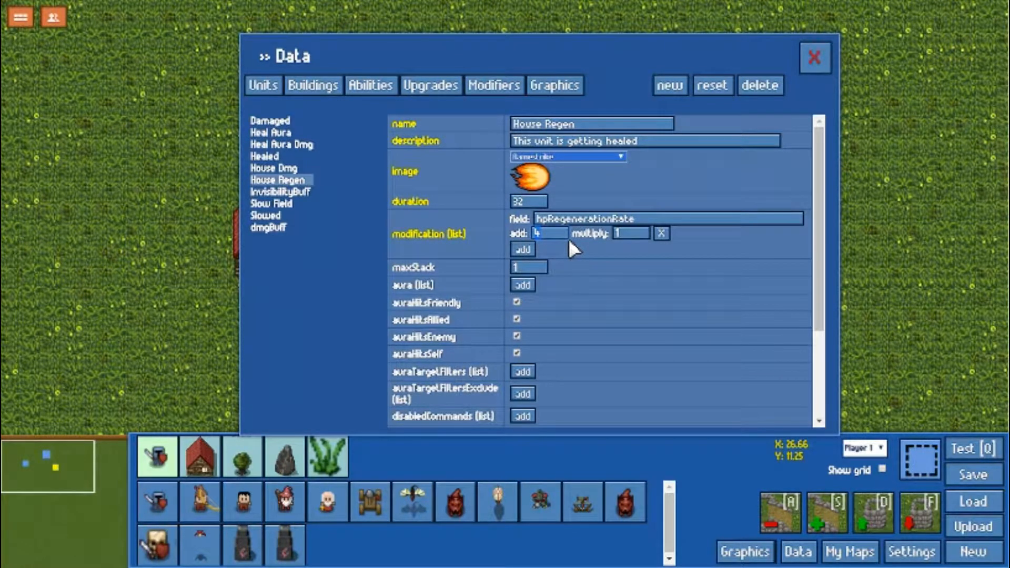
text(17.1875)
Try to create a modifier cloned from Heal Aura with ID string house_dmg_aura
click(659, 83)
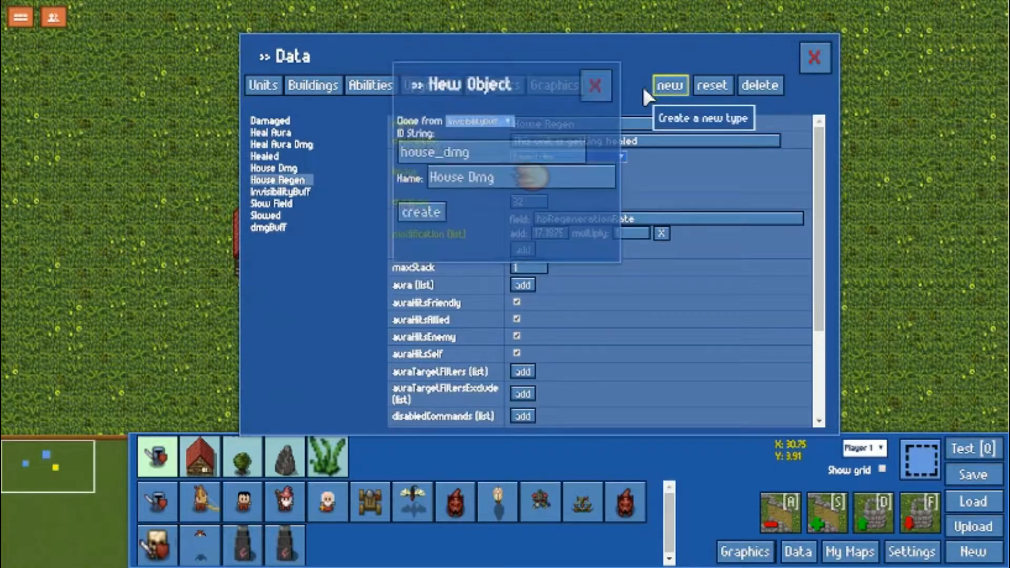
click(507, 127)
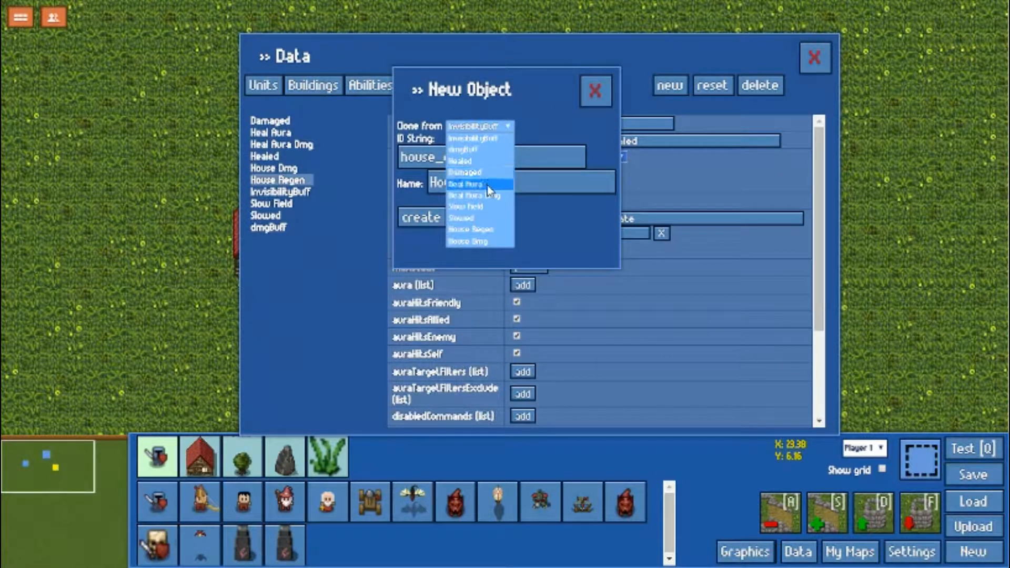
click(486, 167)
drag(488, 160, 447, 158)
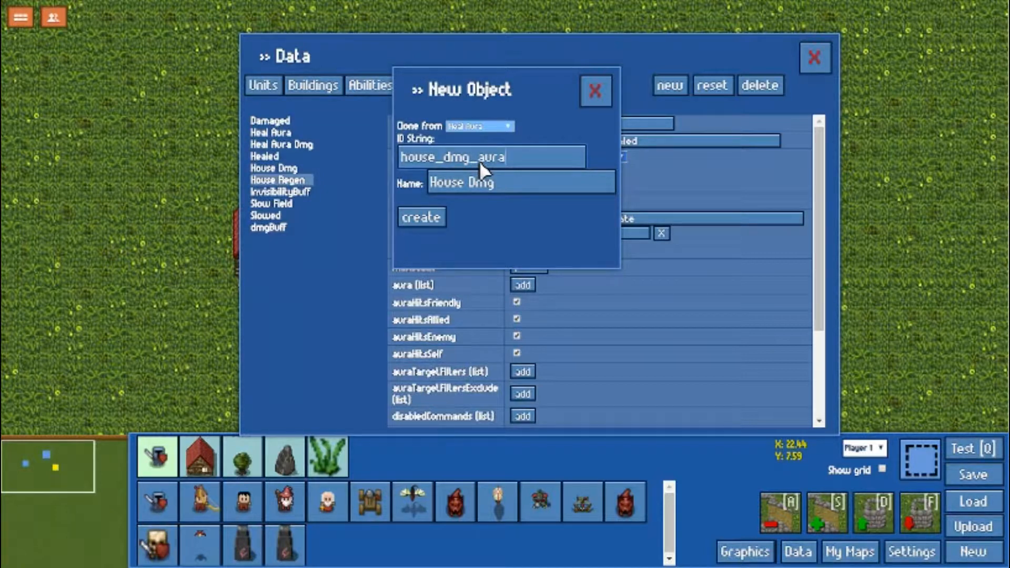
click(423, 217)
click(612, 162)
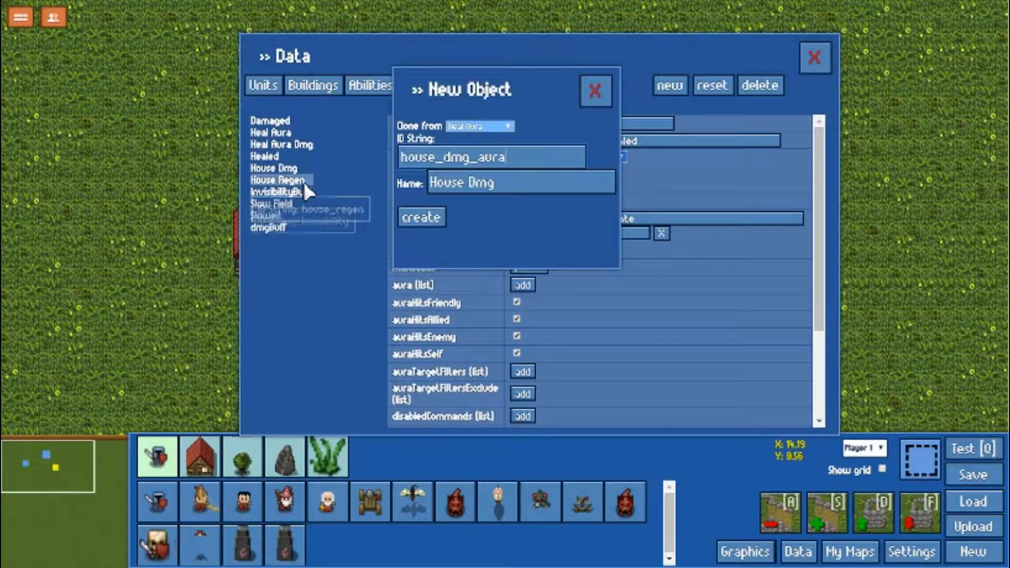
Change the ID string to house_dmg_auraz, name the modifier House Dmg Aura, and create it
click(518, 162)
text(z)
click(434, 213)
click(612, 162)
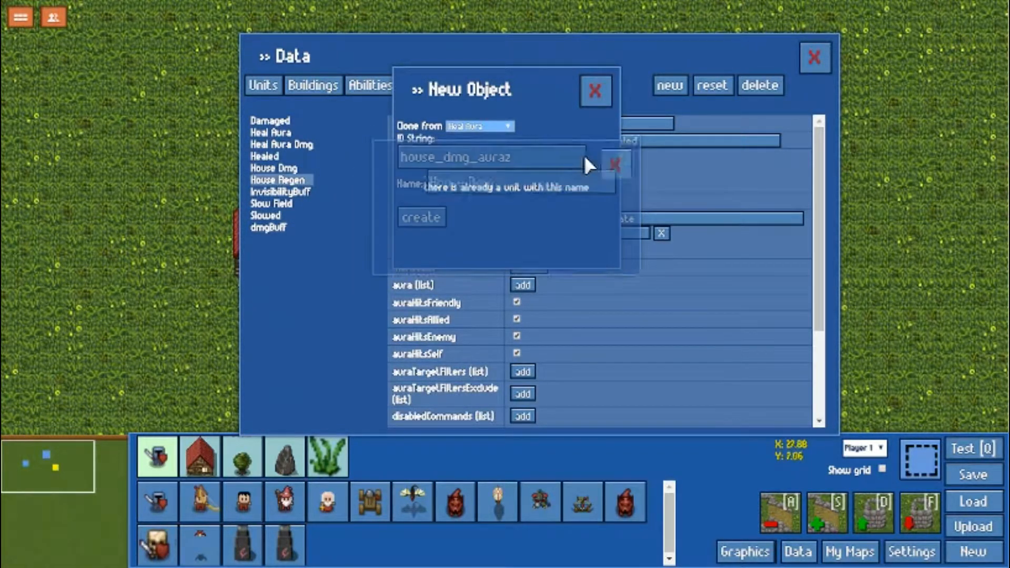
click(548, 172)
text(Aura)
click(432, 217)
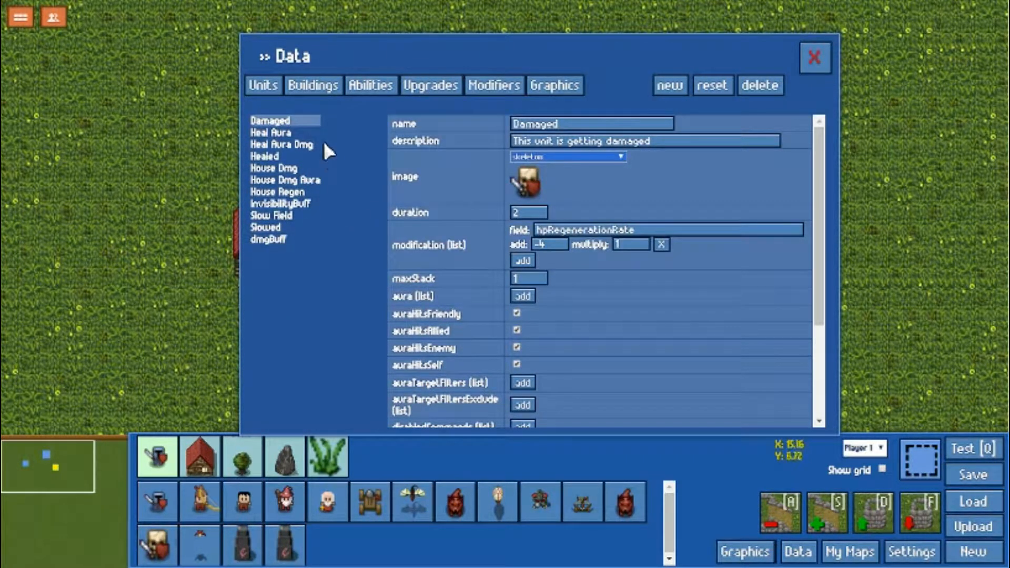
Set the aura modifier of House Dmg Aura to house_dmg
click(315, 182)
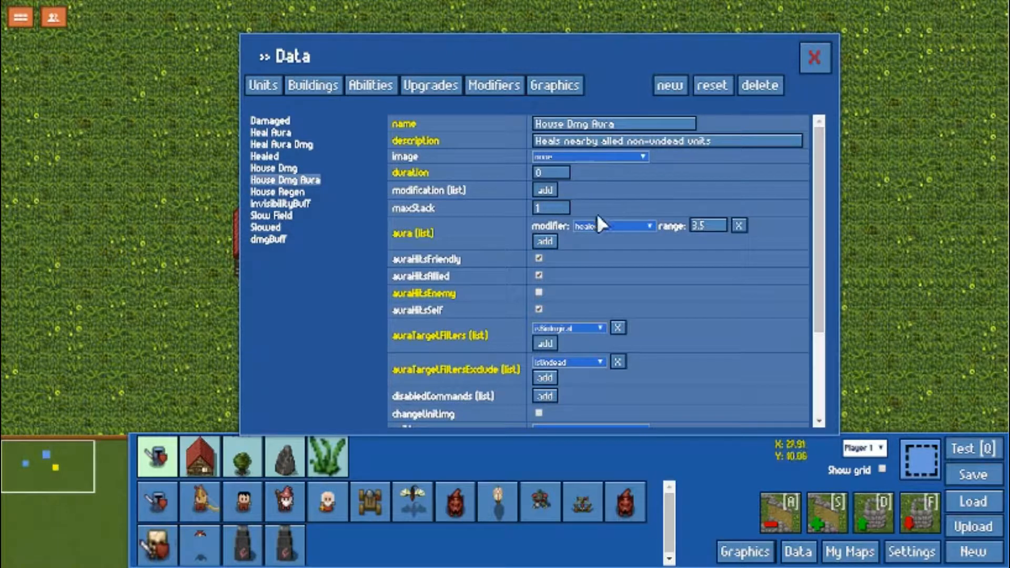
click(606, 227)
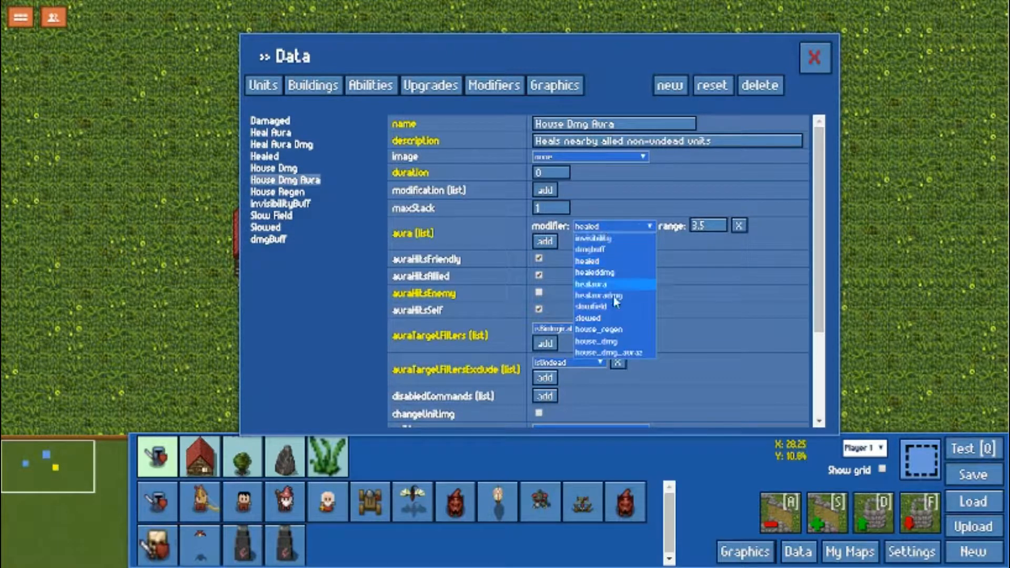
click(618, 349)
Start a new modifier cloned from House Dmg Aura and set its ID string to house_regen_auraz
click(670, 85)
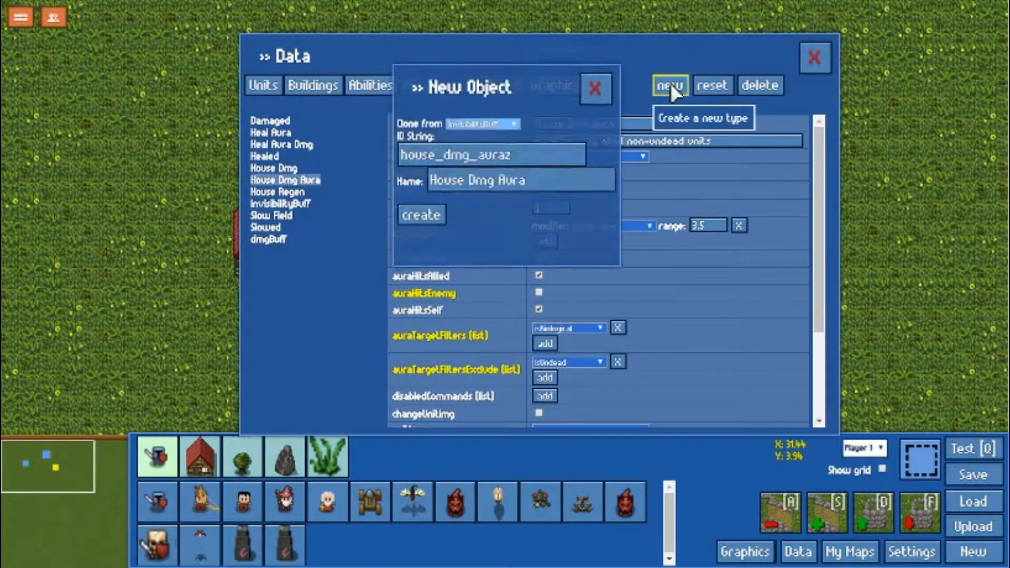
click(506, 128)
click(485, 252)
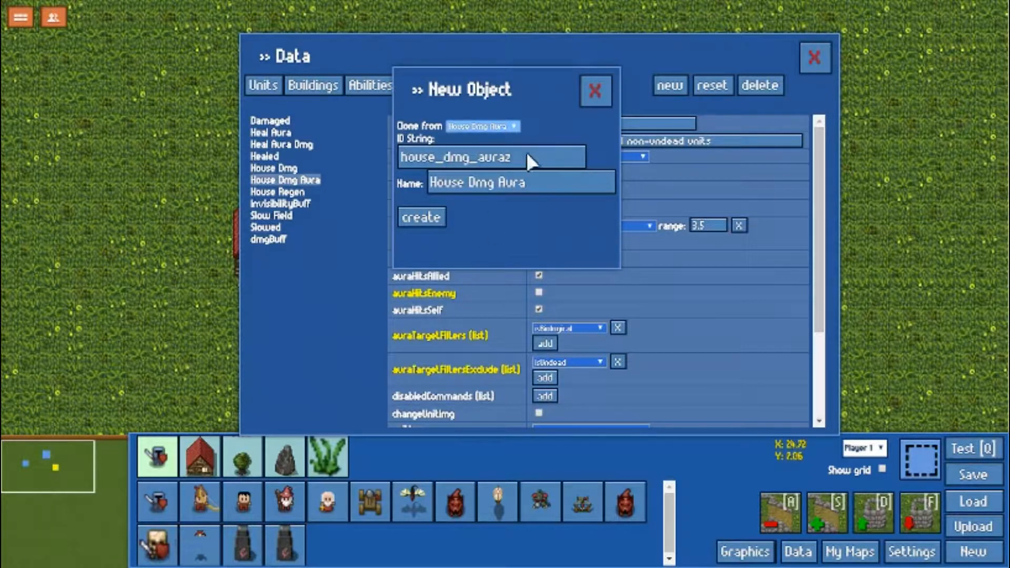
click(466, 156)
key(BackSpace)
key(BackSpace)
key(BackSpace)
text(Rege)
key(BackSpace)
key(BackSpace)
key(BackSpace)
key(BackSpace)
text(regen)
Name the cloned aura modifier House Regen Aura and create it
double_click(483, 185)
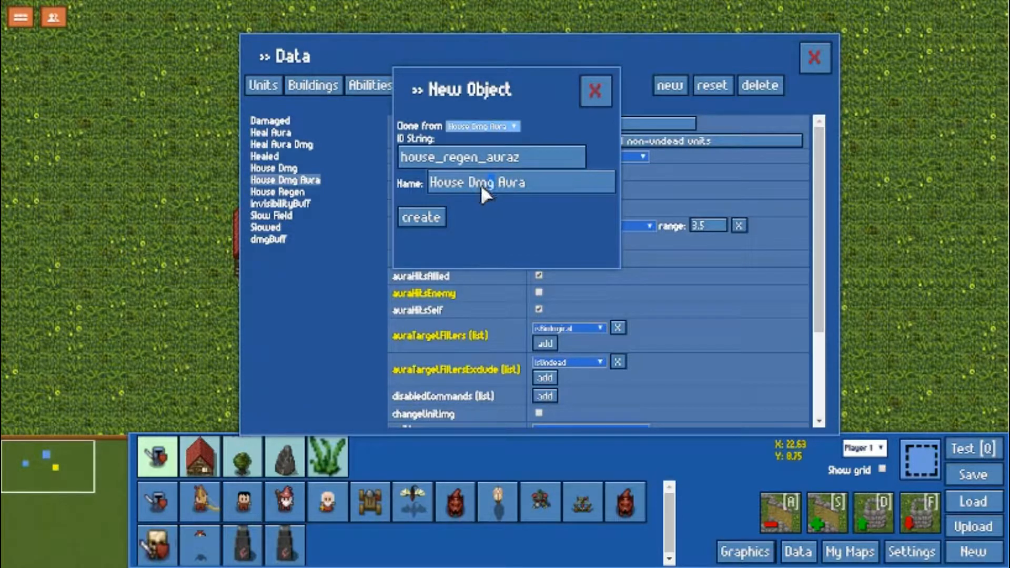
key(BackSpace)
text(Regen)
click(434, 213)
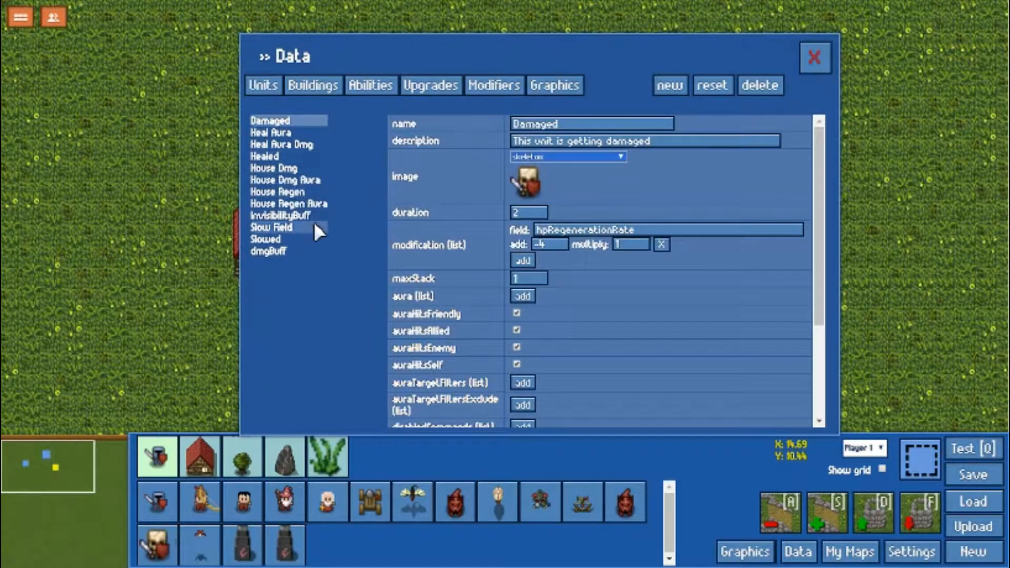
Set the aura modifier of House Regen Aura to house_regen
click(303, 204)
click(599, 225)
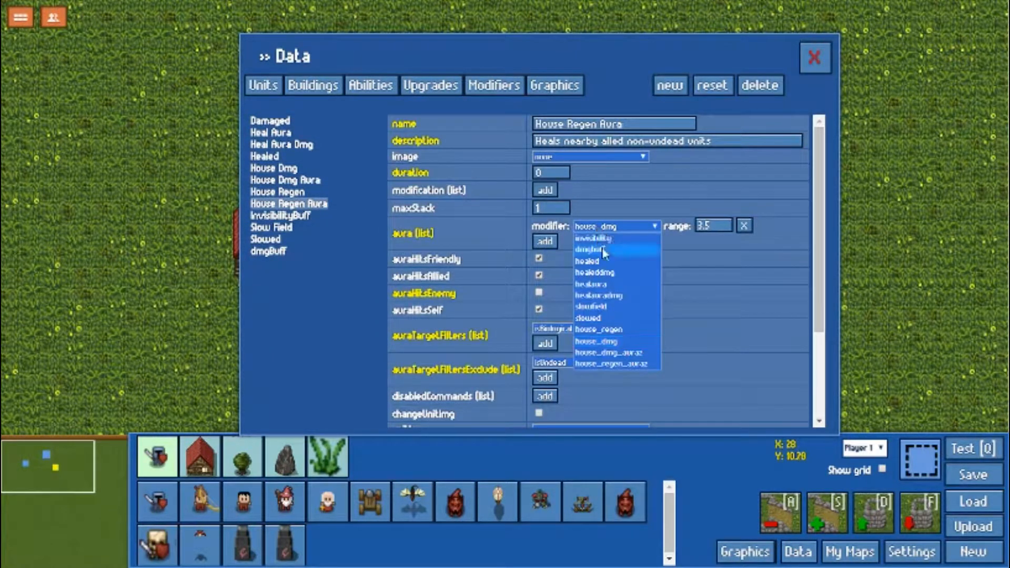
click(623, 330)
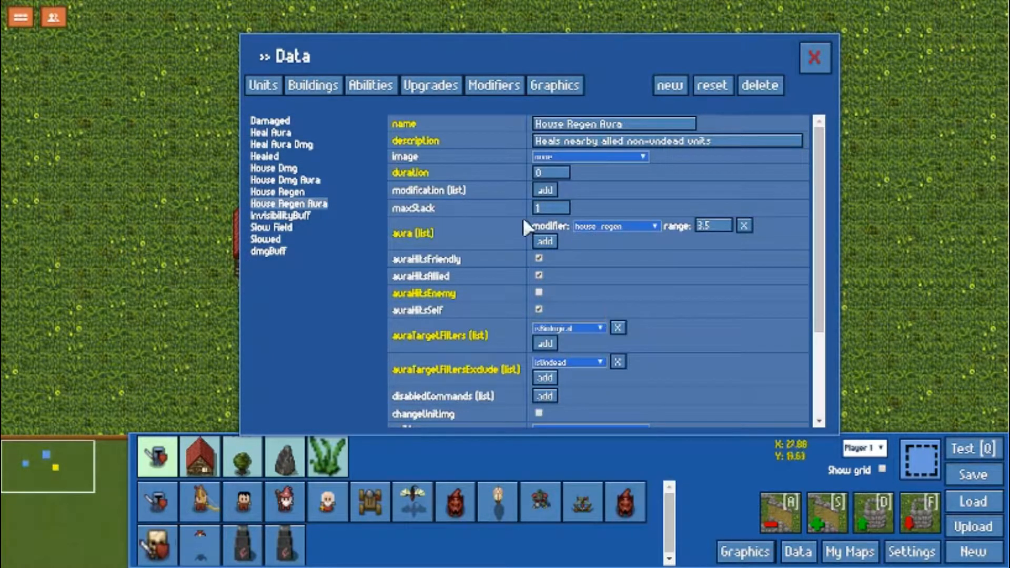
Start a new ability cloned from Train Worker and set its ID string to warp_in_house
click(368, 90)
click(328, 87)
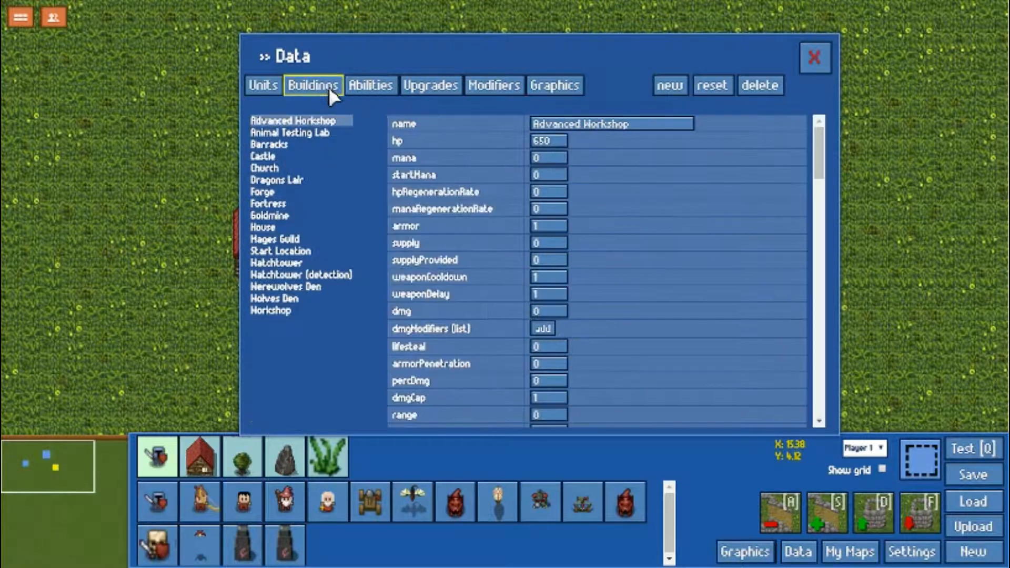
click(363, 85)
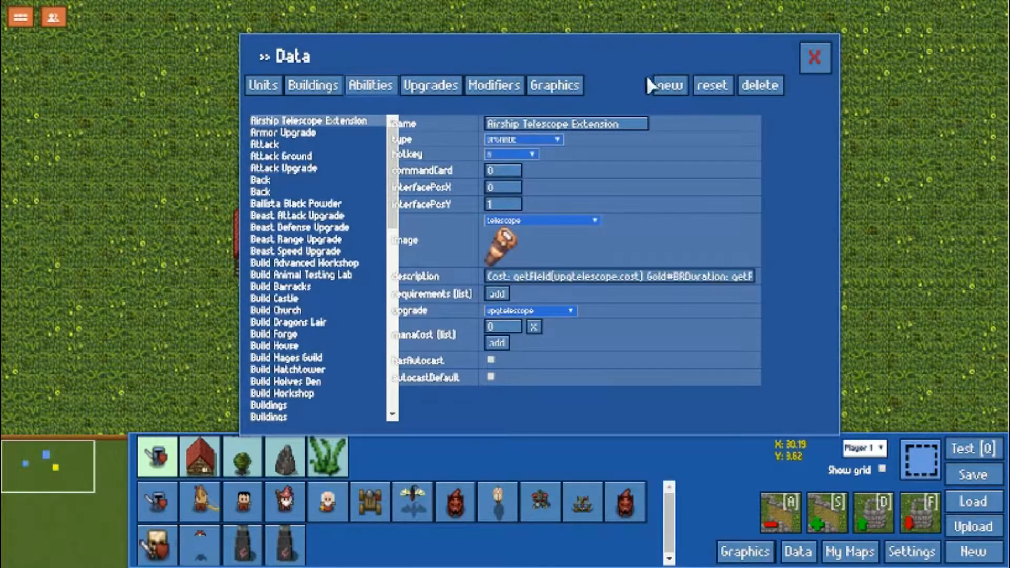
click(669, 86)
click(474, 127)
click(477, 126)
drag(561, 155, 393, 163)
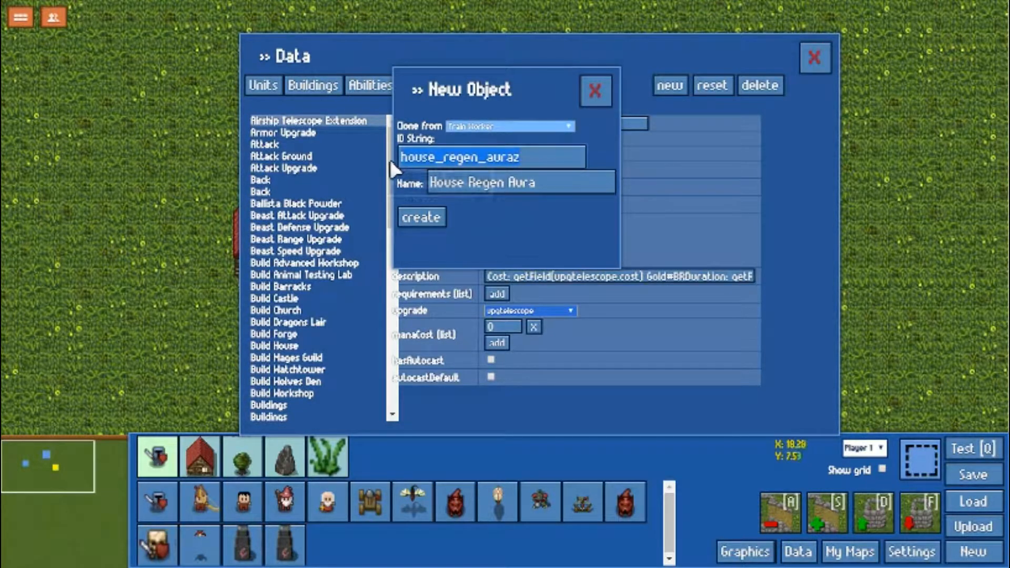
text(Warp in H)
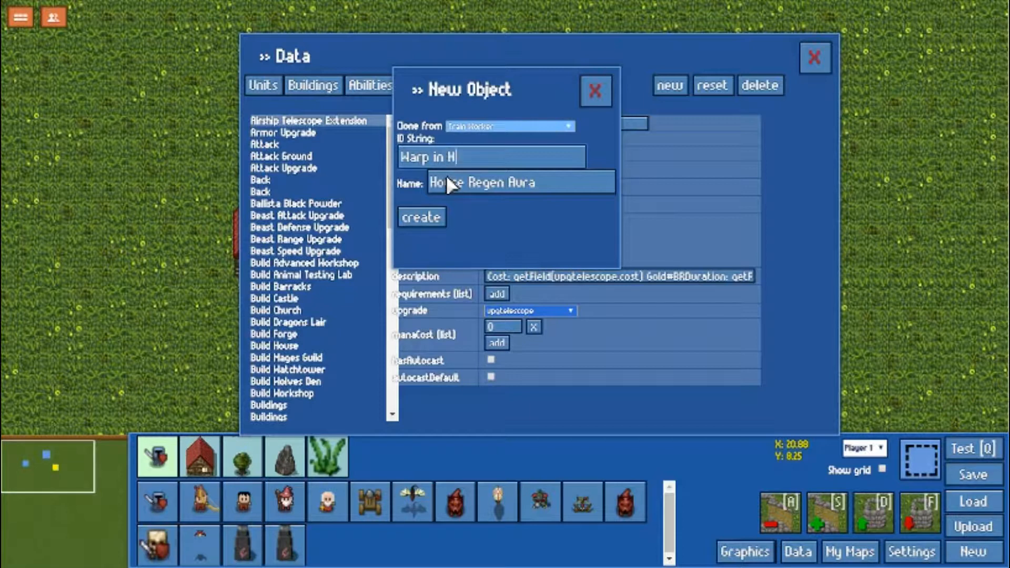
key(BackSpace)
key(BackSpace)
key(BackSpace)
key(BackSpace)
key(BackSpace)
key(BackSpace)
key(BackSpace)
key(BackSpace)
key(BackSpace)
key(BackSpace)
key(BackSpace)
key(BackSpace)
text(warp_in_house)
Name the cloned ability Warp in House and create it
drag(549, 179, 403, 188)
text(Warp in House)
click(431, 217)
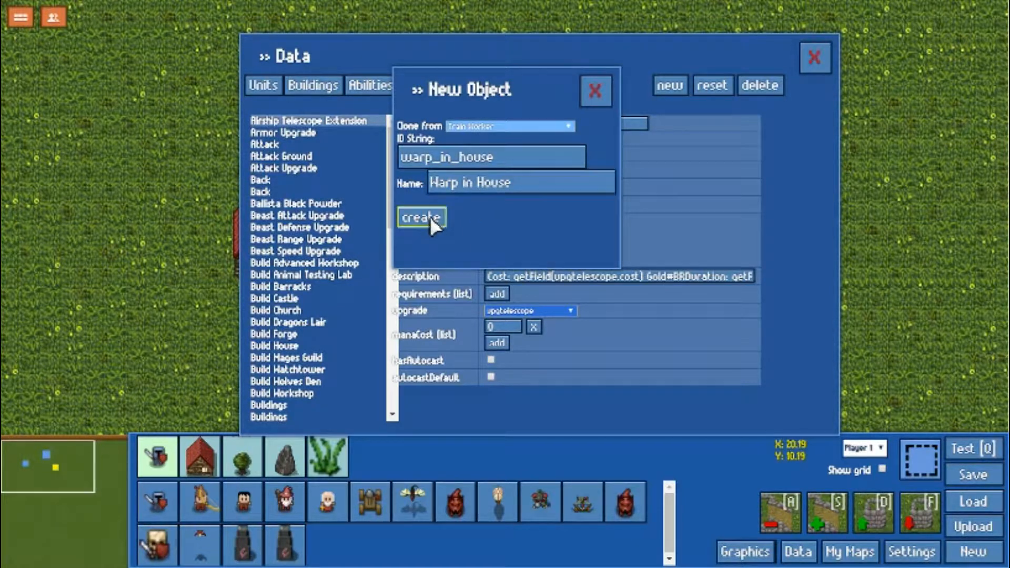
Set the unitType of the Warp in House ability to house
scroll(311, 263, down, 10)
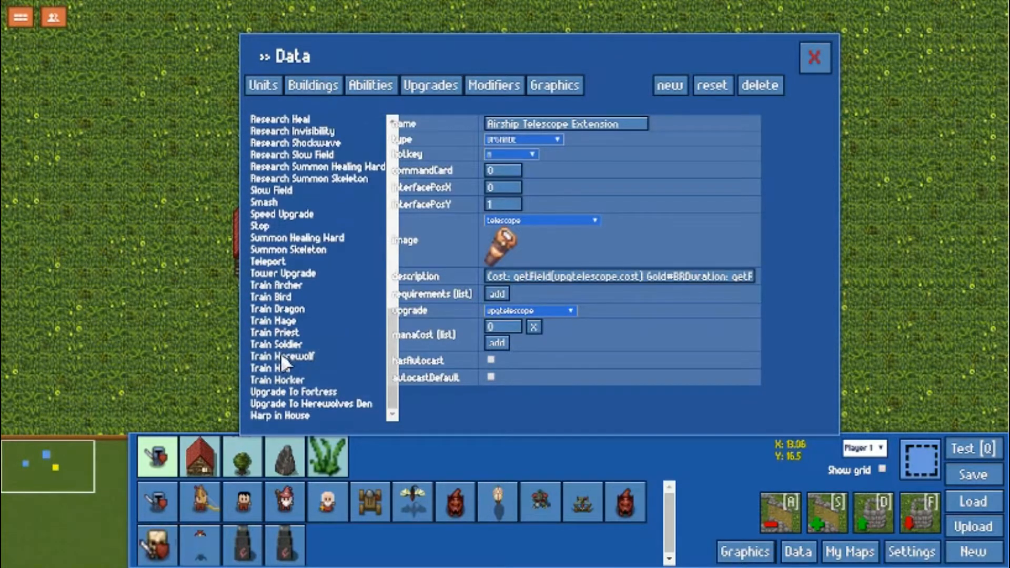
click(300, 406)
click(301, 415)
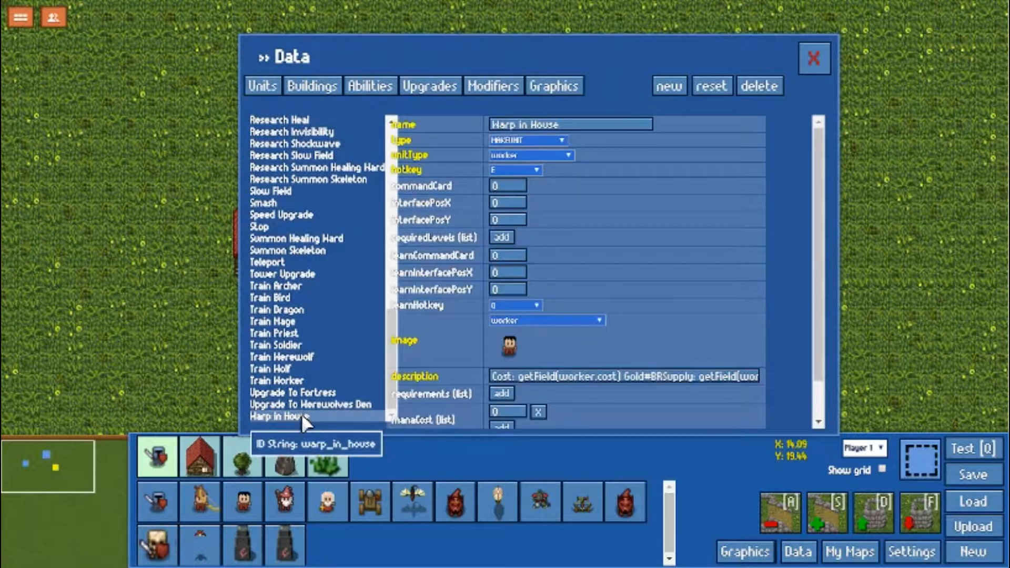
click(553, 154)
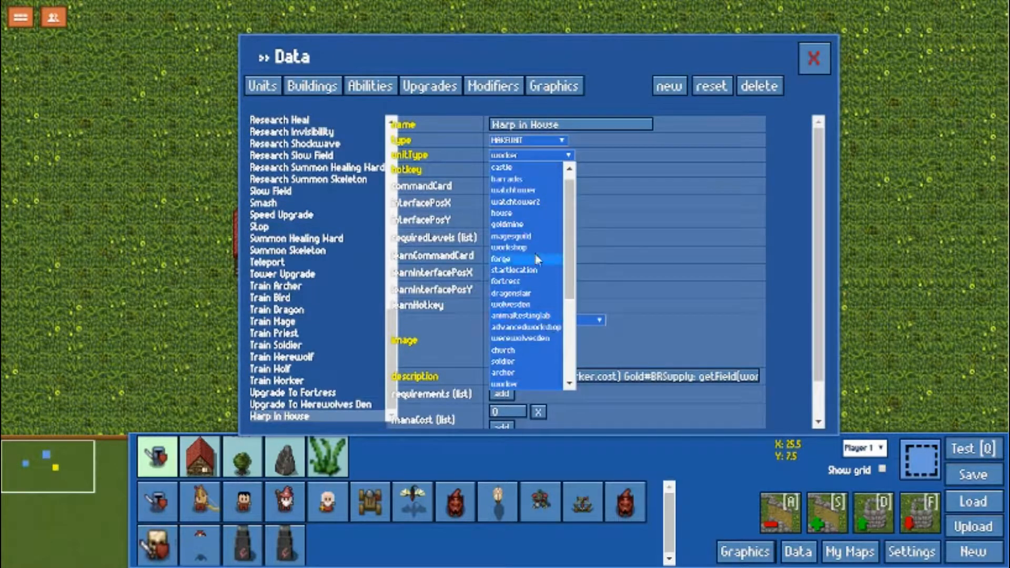
click(525, 211)
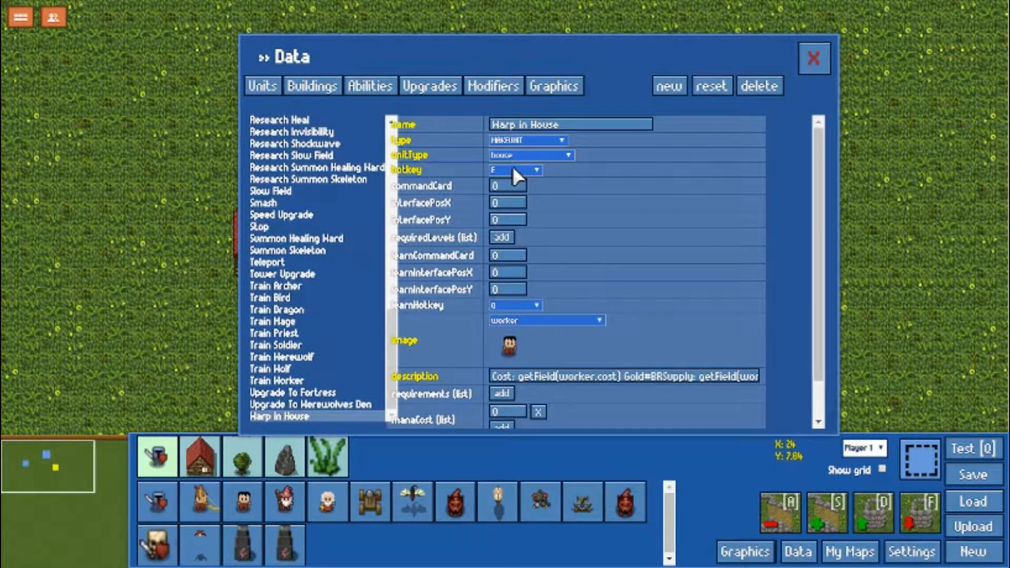
Clear the description of Warp in House and enable hasAutocast and autocastDefault
triple_click(558, 373)
key(BackSpace)
scroll(551, 369, down, 1)
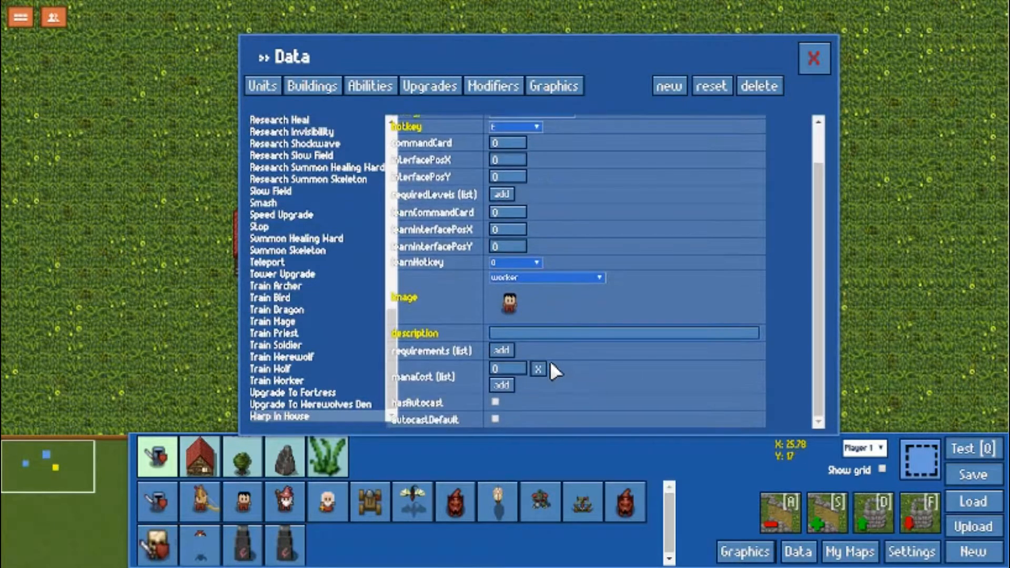
click(494, 402)
click(495, 402)
click(495, 418)
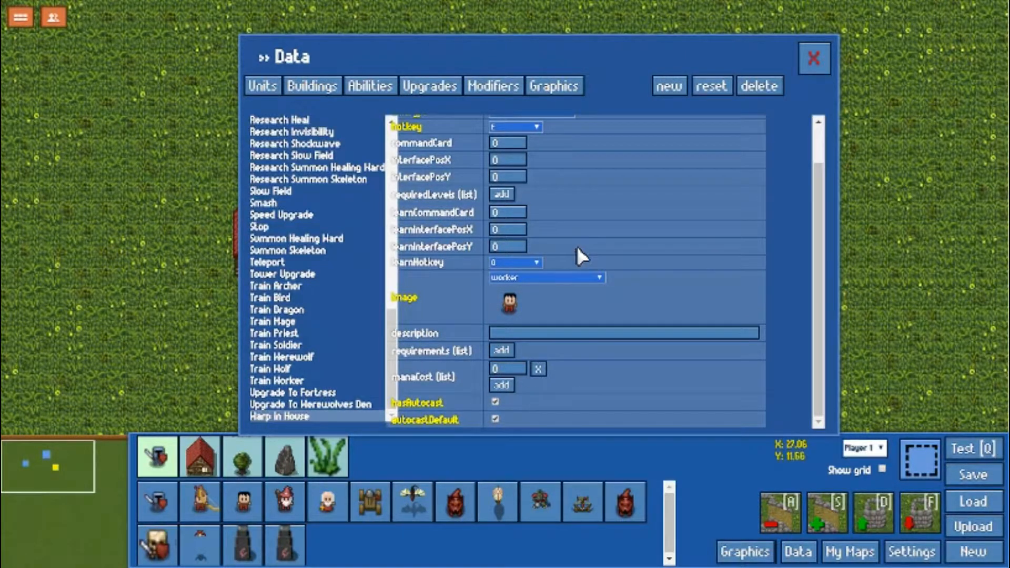
scroll(576, 247, up, 1)
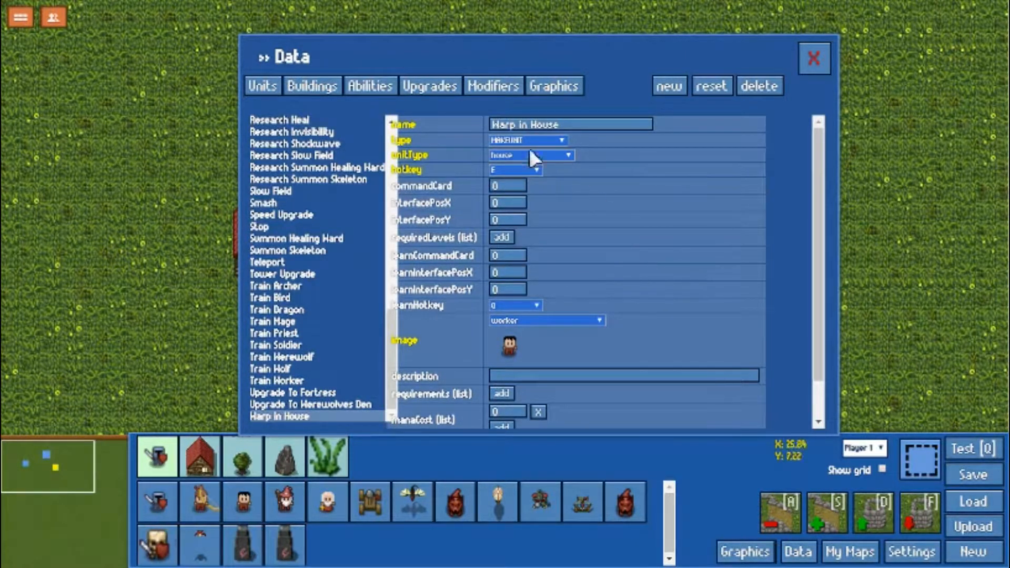
Start a new building cloned from House and set its ID string to warp_house
scroll(302, 266, up, 10)
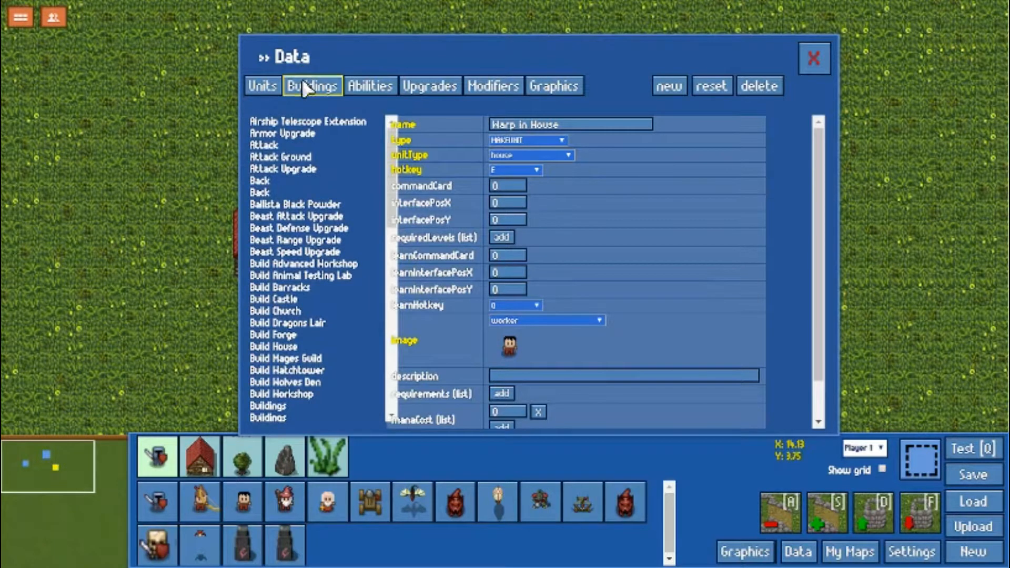
click(305, 86)
click(668, 86)
click(524, 127)
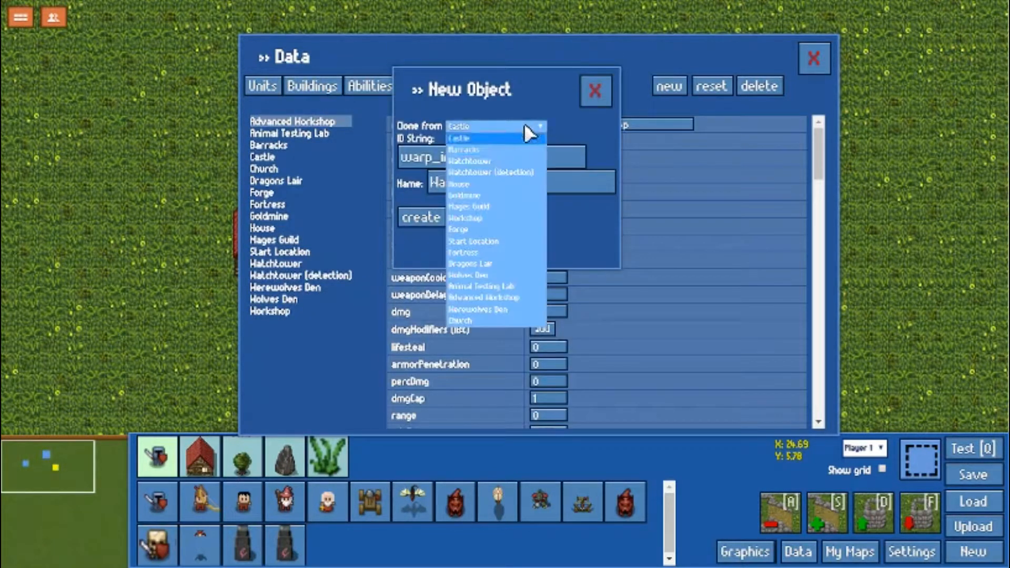
click(491, 184)
drag(508, 157, 444, 159)
text(in House)
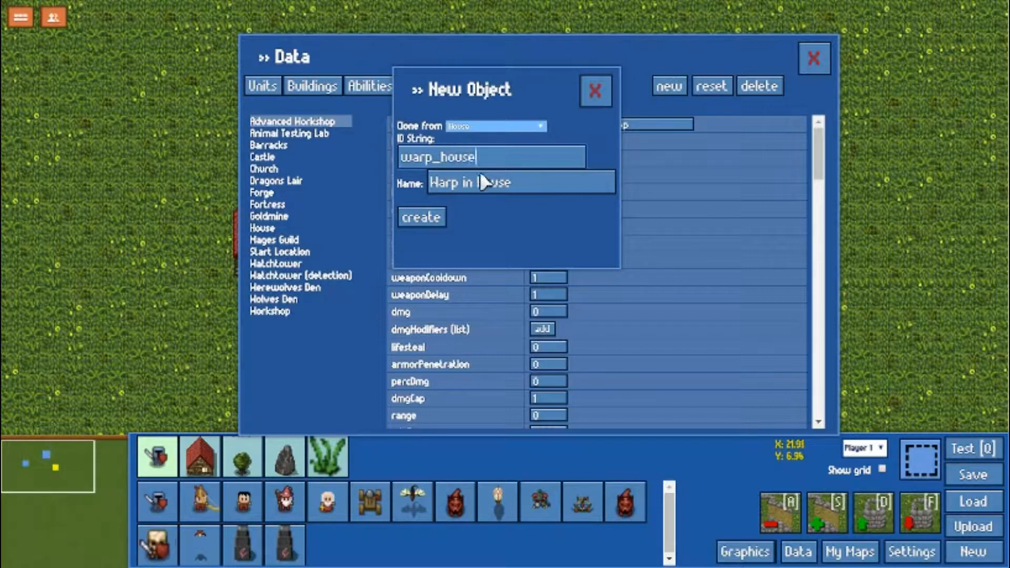
Name the cloned building Warp Node House and create it
click(518, 179)
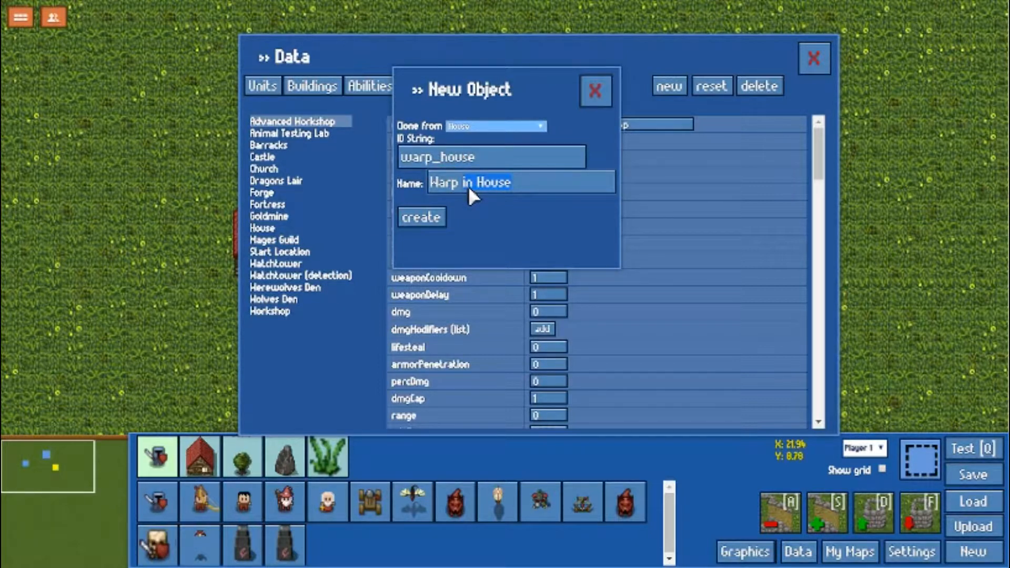
text(Node House)
click(426, 213)
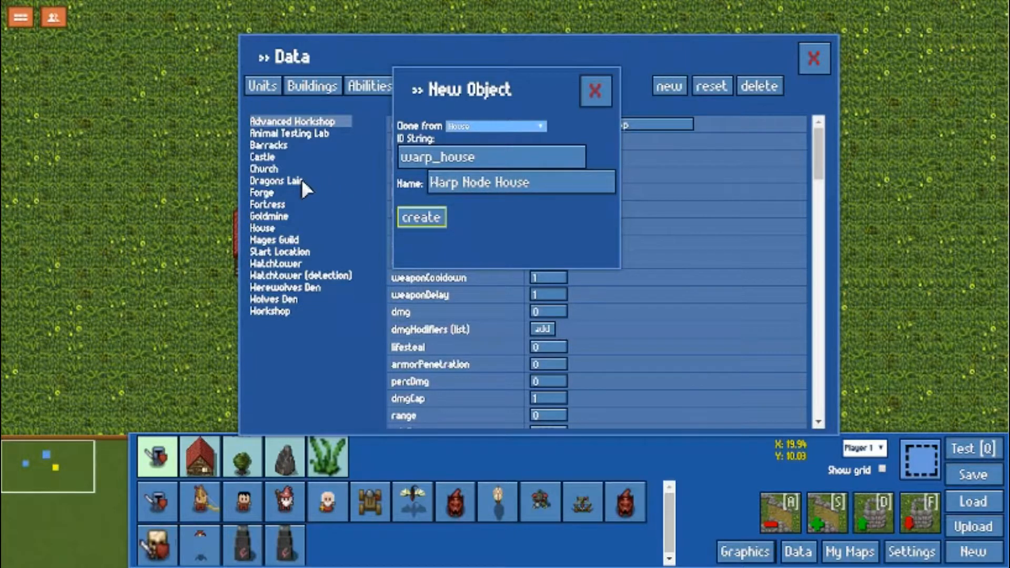
Set the buildTime of the Warp Node House building to 0.0001
click(289, 229)
scroll(608, 286, down, 6)
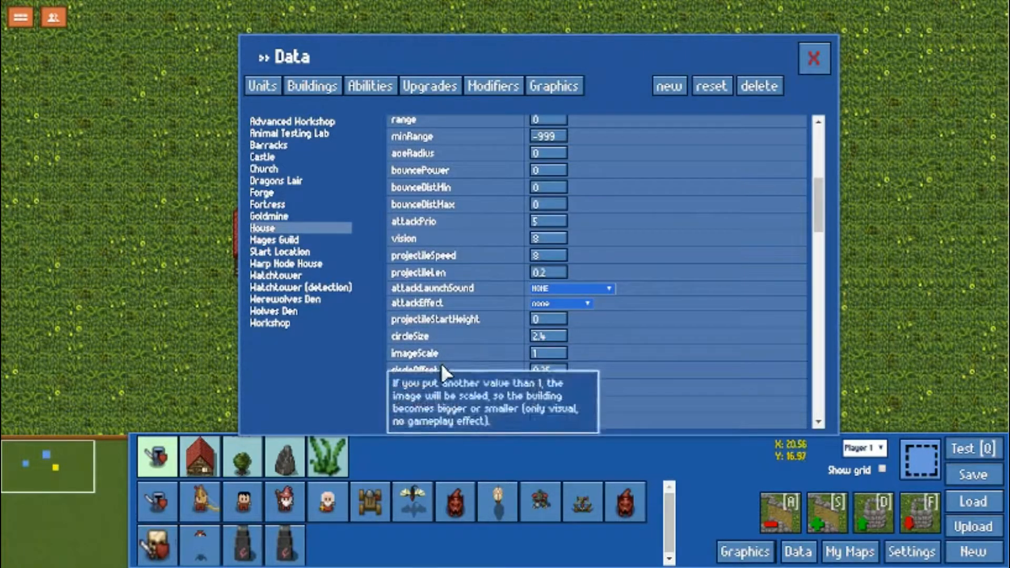
scroll(489, 405, down, 3)
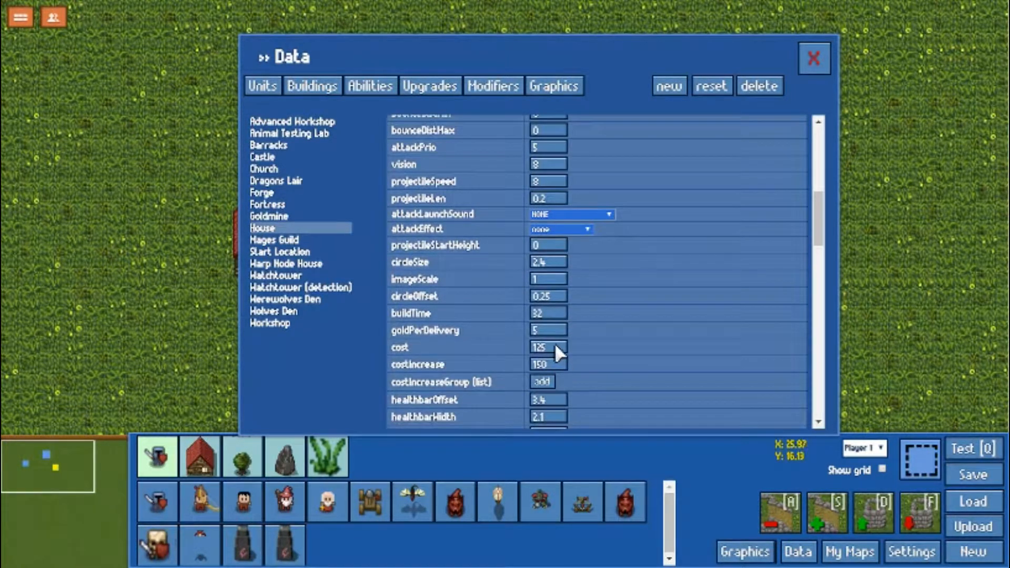
click(318, 263)
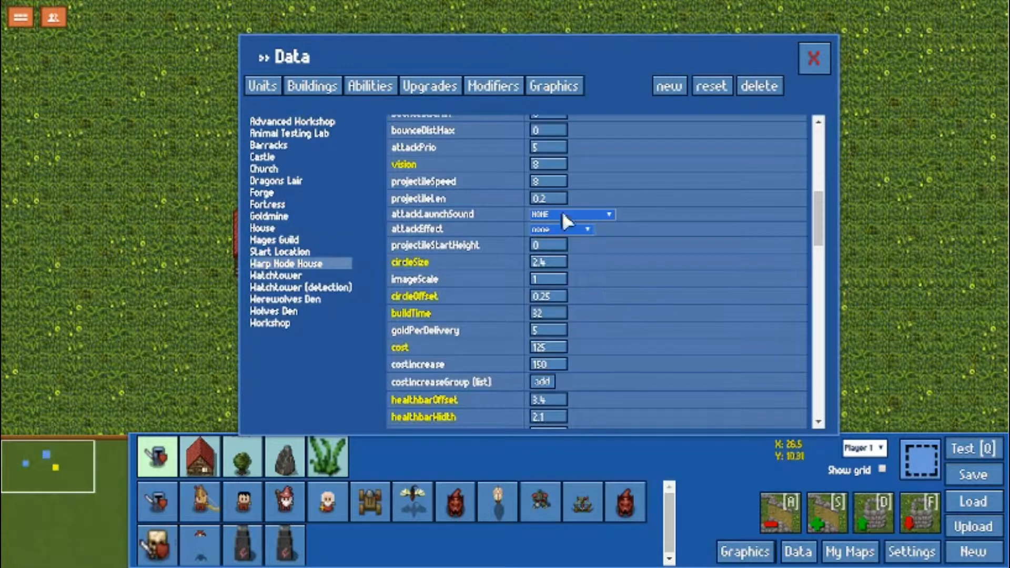
scroll(605, 233, up, 10)
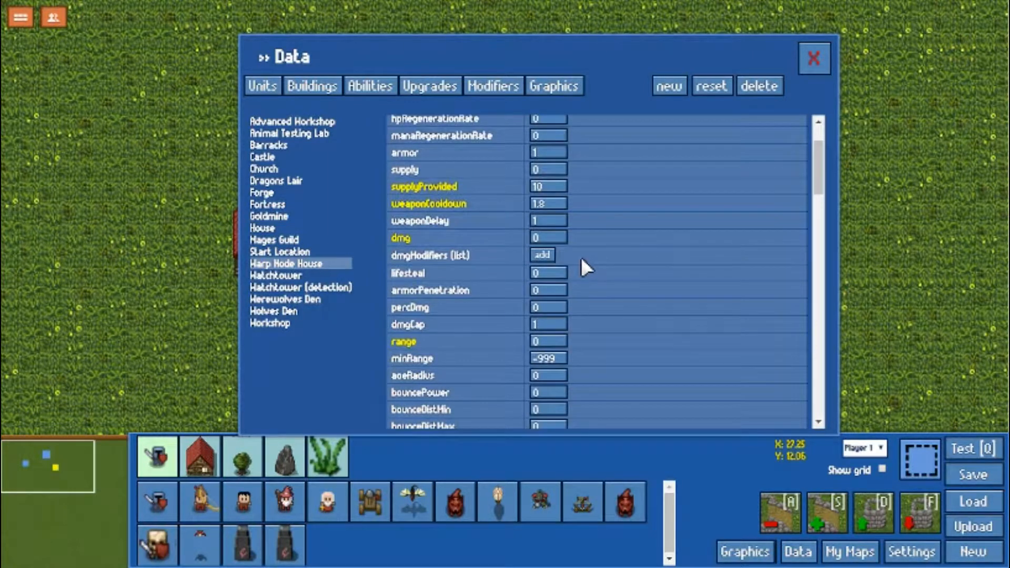
scroll(577, 271, up, 3)
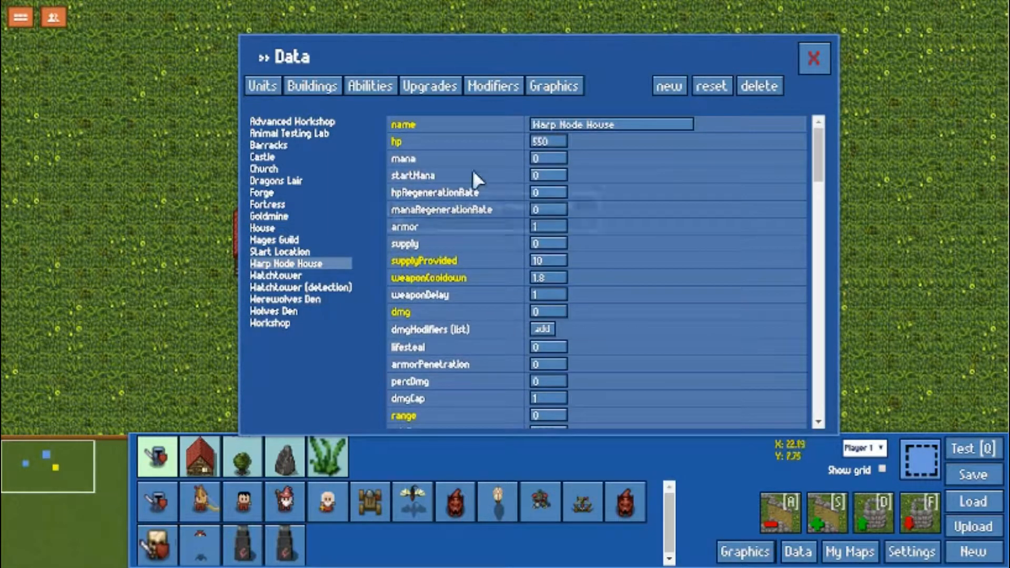
scroll(585, 283, down, 5)
scroll(592, 285, down, 3)
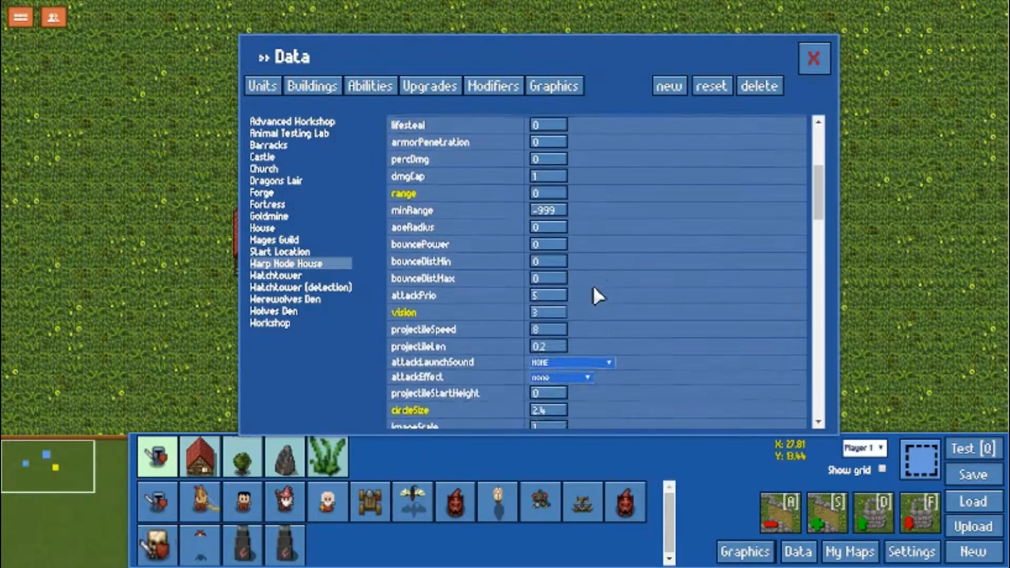
scroll(592, 285, down, 3)
scroll(557, 368, down, 3)
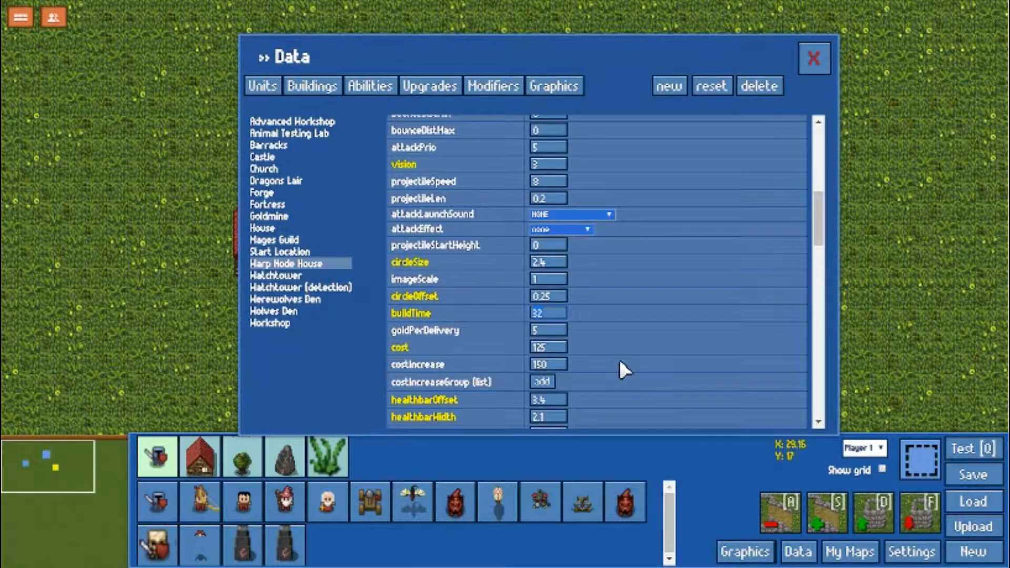
text(0.0001)
Add the Warp in House ability to the commands of Warp Node House
scroll(713, 373, down, 5)
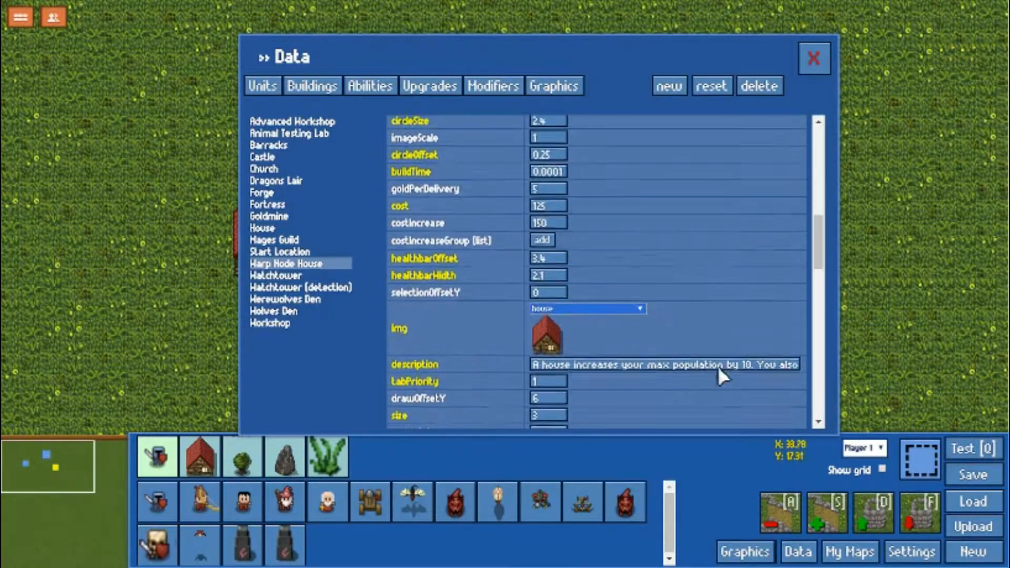
scroll(551, 360, down, 5)
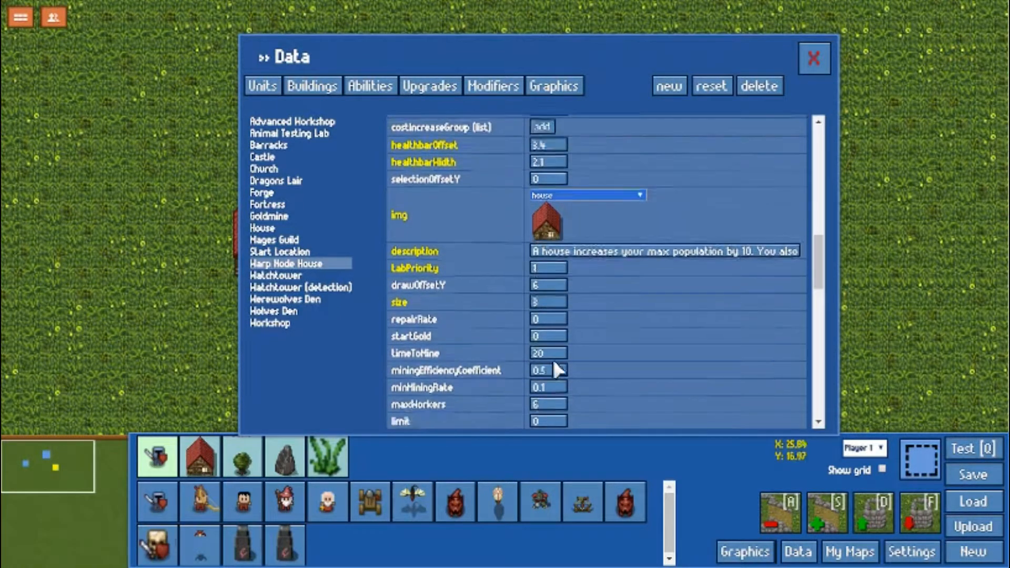
click(549, 265)
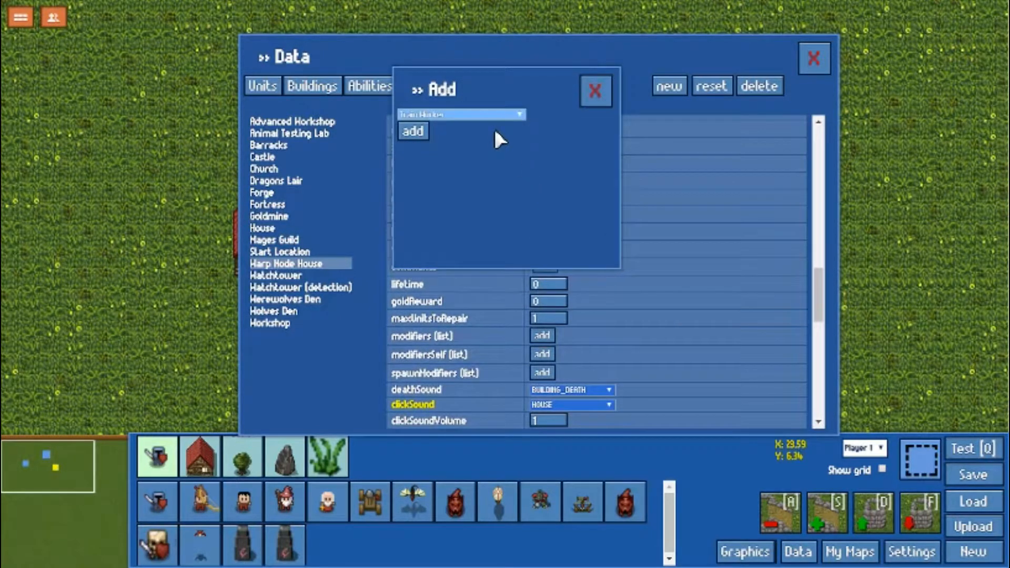
click(484, 115)
scroll(463, 237, down, 5)
click(476, 343)
click(412, 128)
Add house_regen_auraz and house_dmg_auraz to the spawnModifiers of Warp Node House
scroll(645, 240, down, 2)
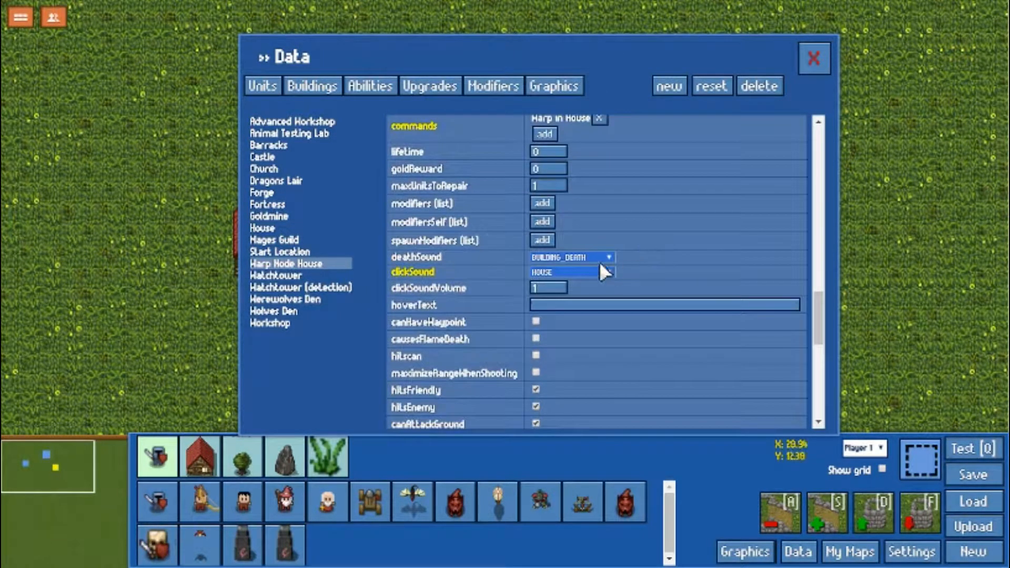
click(534, 242)
click(553, 240)
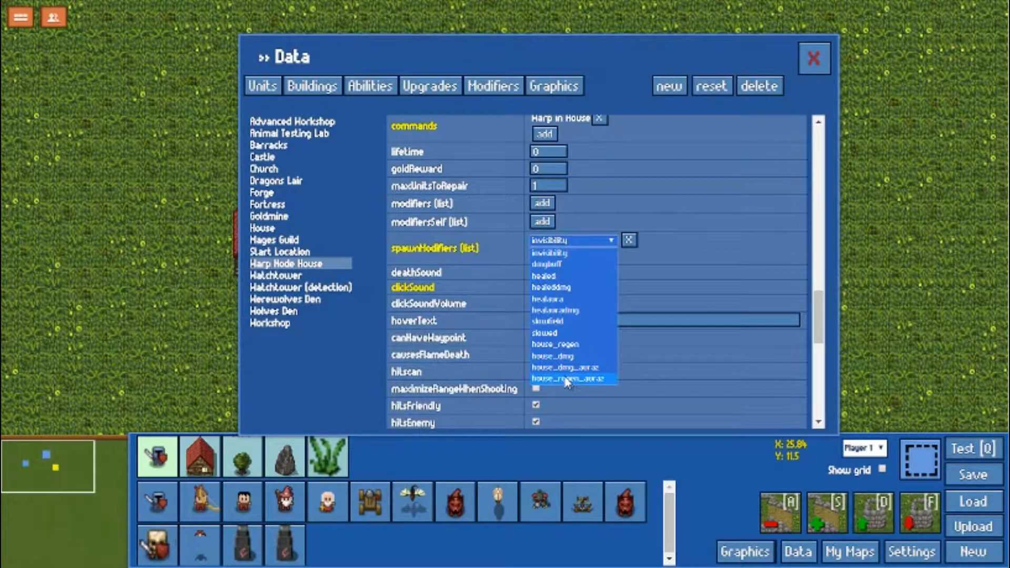
click(567, 380)
click(550, 253)
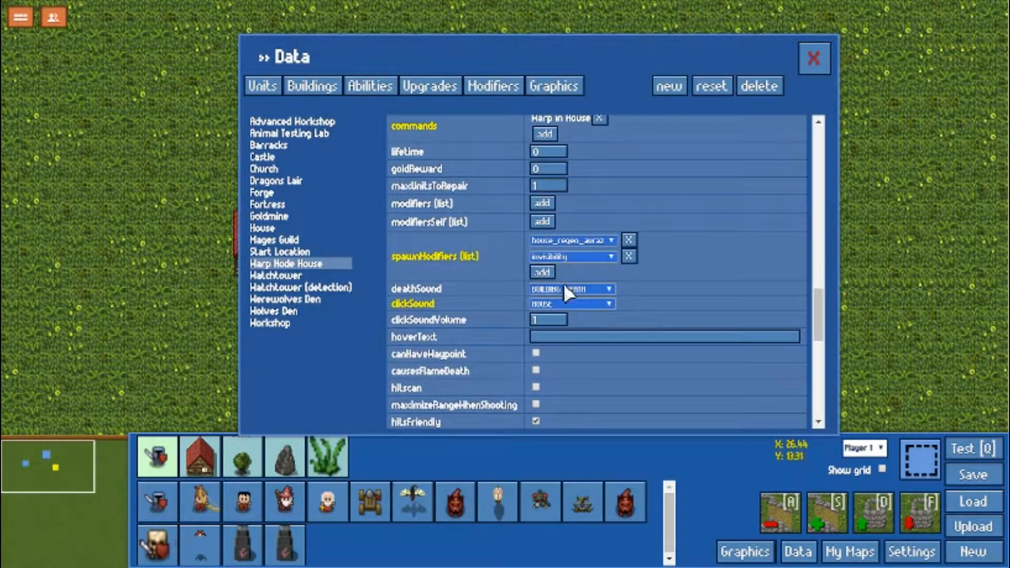
click(564, 257)
click(575, 385)
scroll(621, 277, down, 4)
scroll(621, 275, down, 5)
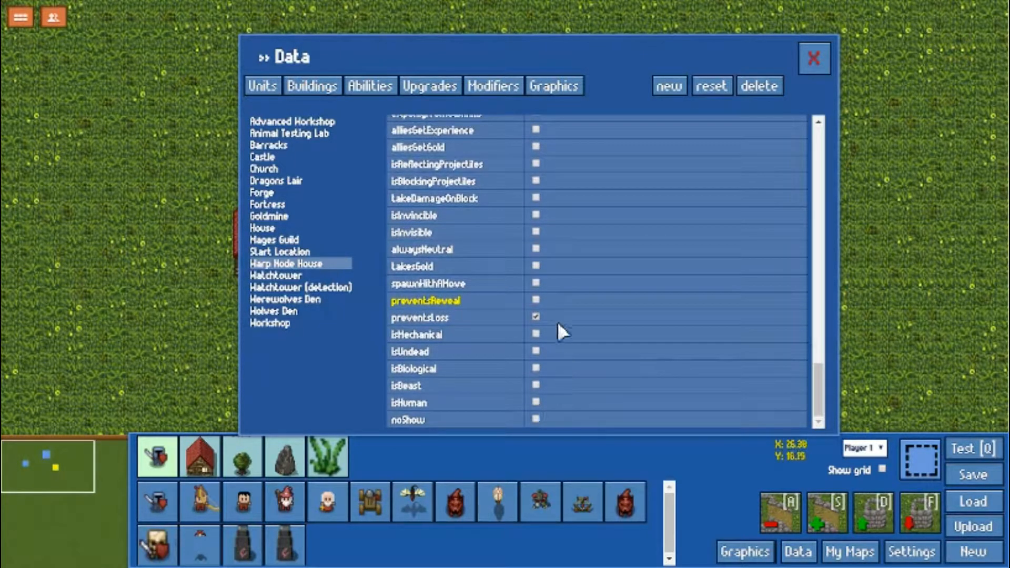
scroll(588, 343, up, 10)
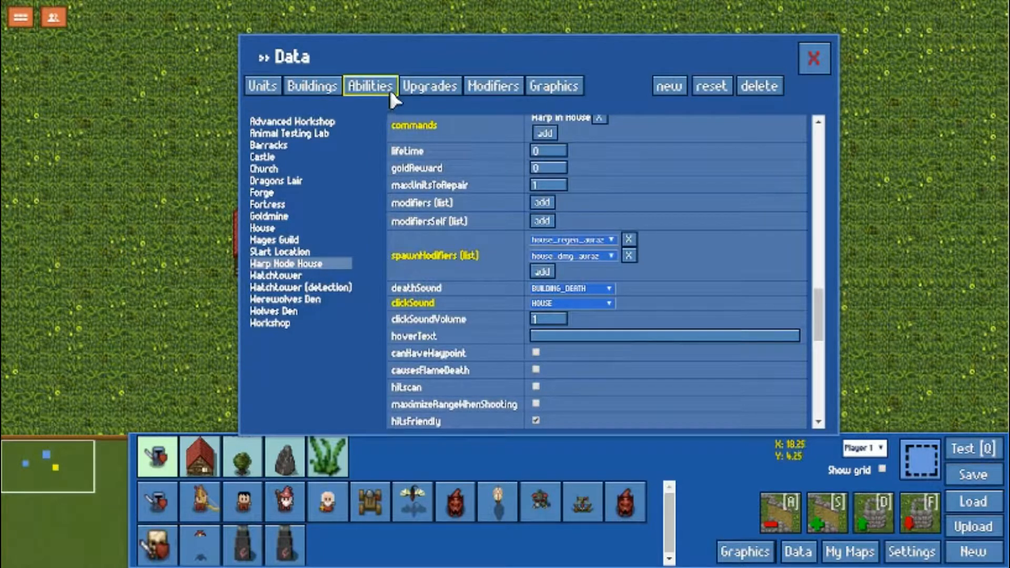
Set the unitType of the Build House ability to warp_house
click(376, 89)
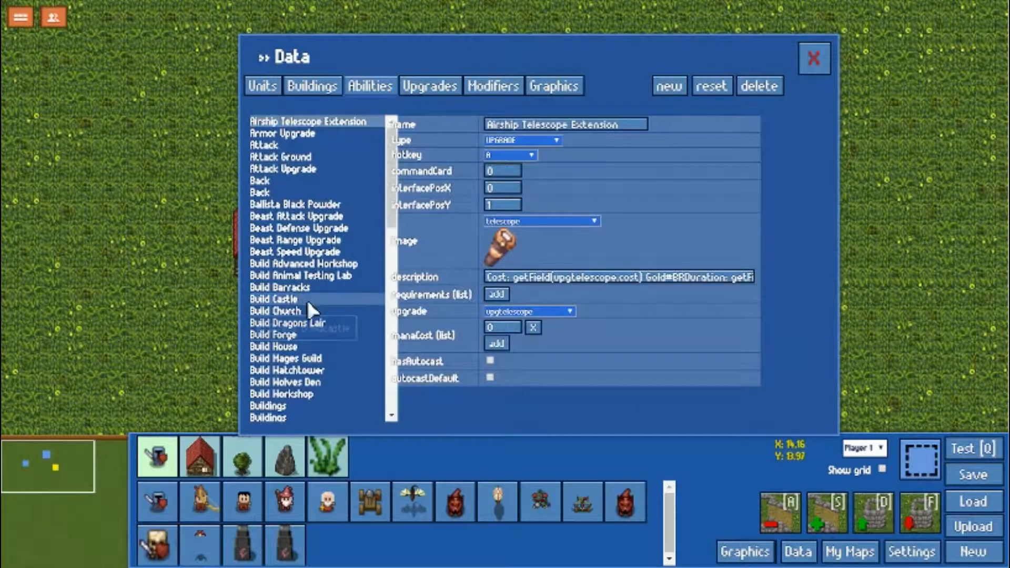
click(301, 347)
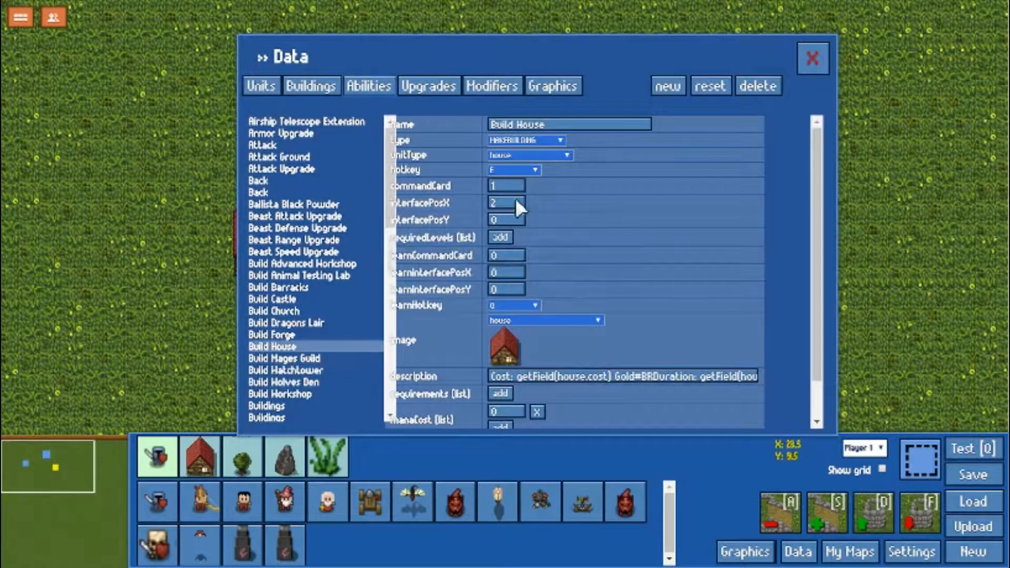
click(526, 155)
scroll(505, 369, down, 3)
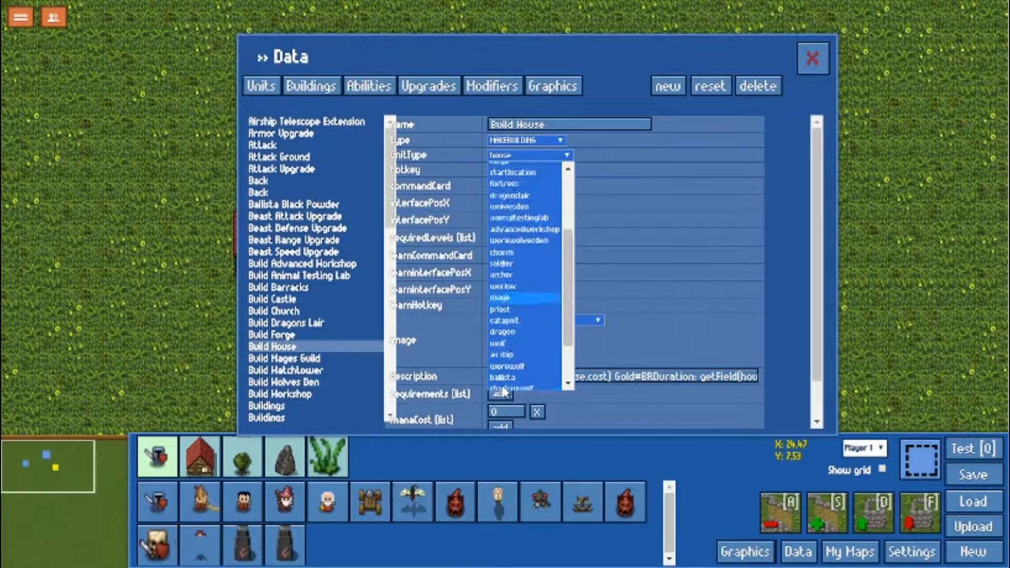
scroll(503, 389, down, 2)
click(518, 384)
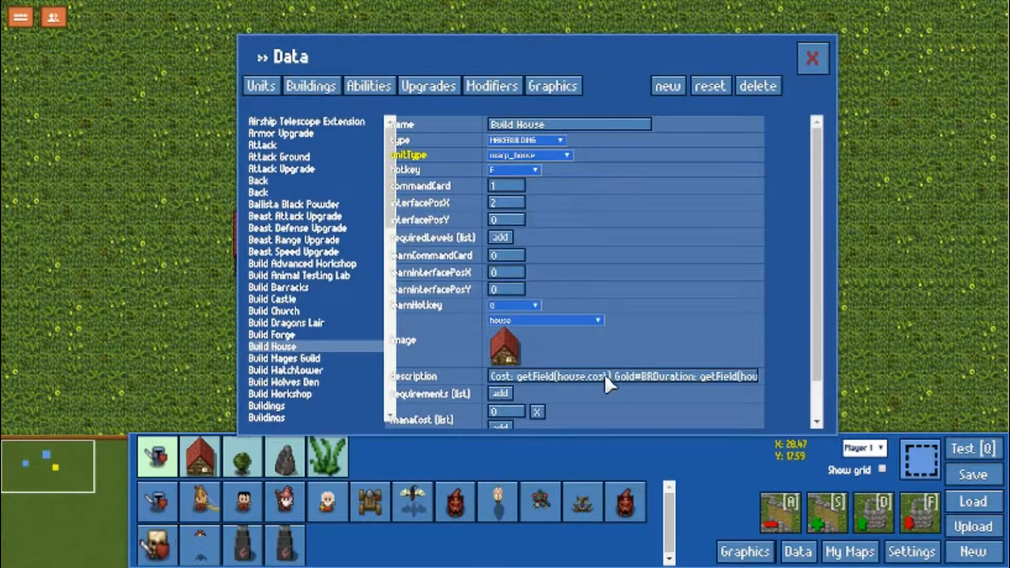
Change the cost reference in the Build House description from house to warp_house and close the data editor
drag(585, 377, 559, 375)
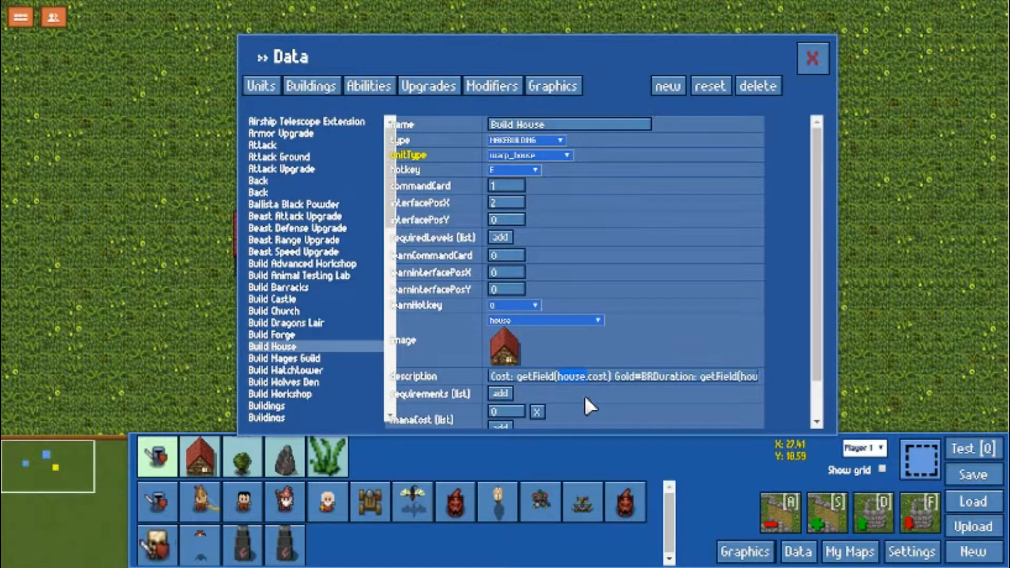
text(warp_)
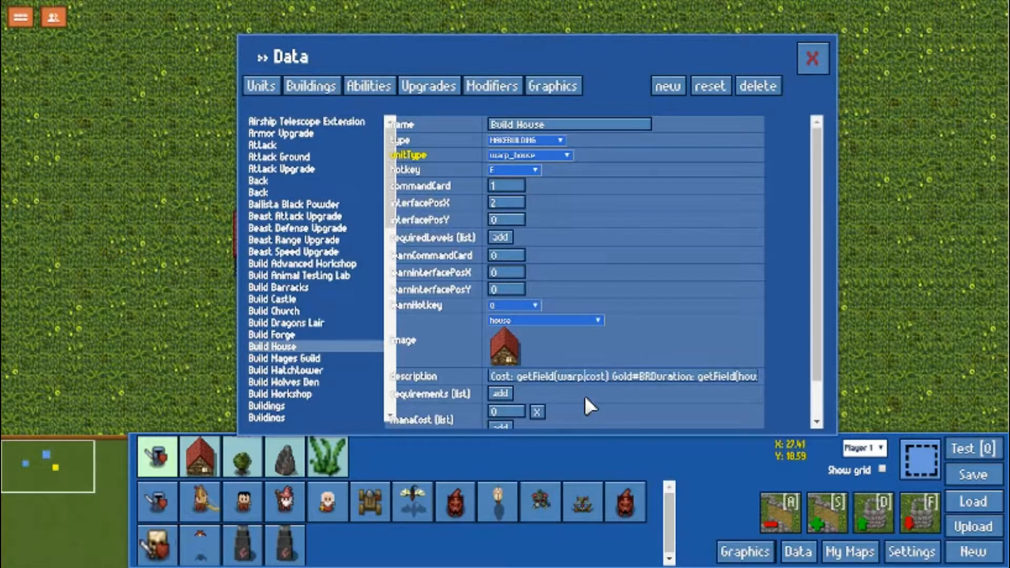
text(house)
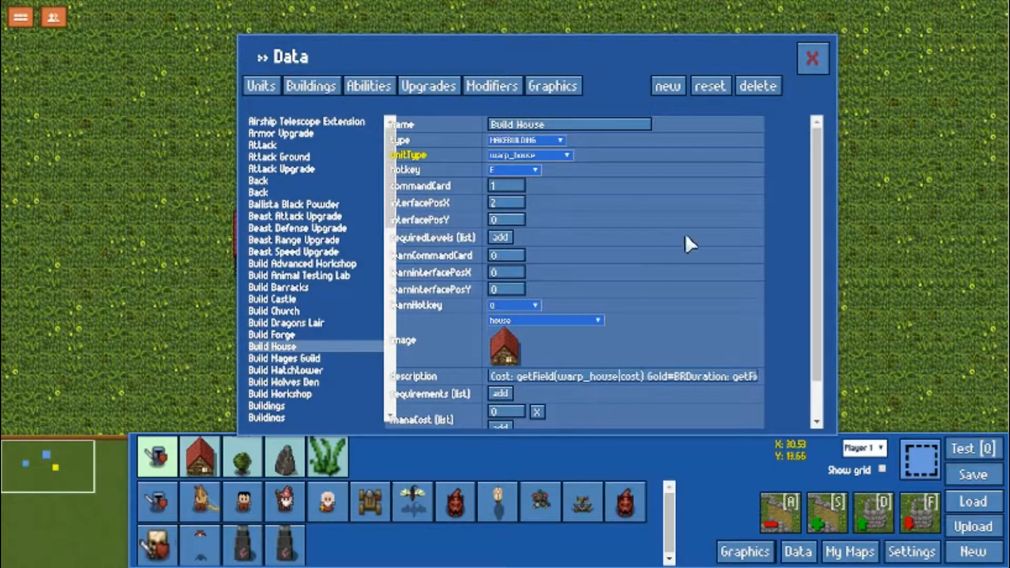
click(816, 59)
Test the map and have a worker build a Warp Node House below the castle
key(q)
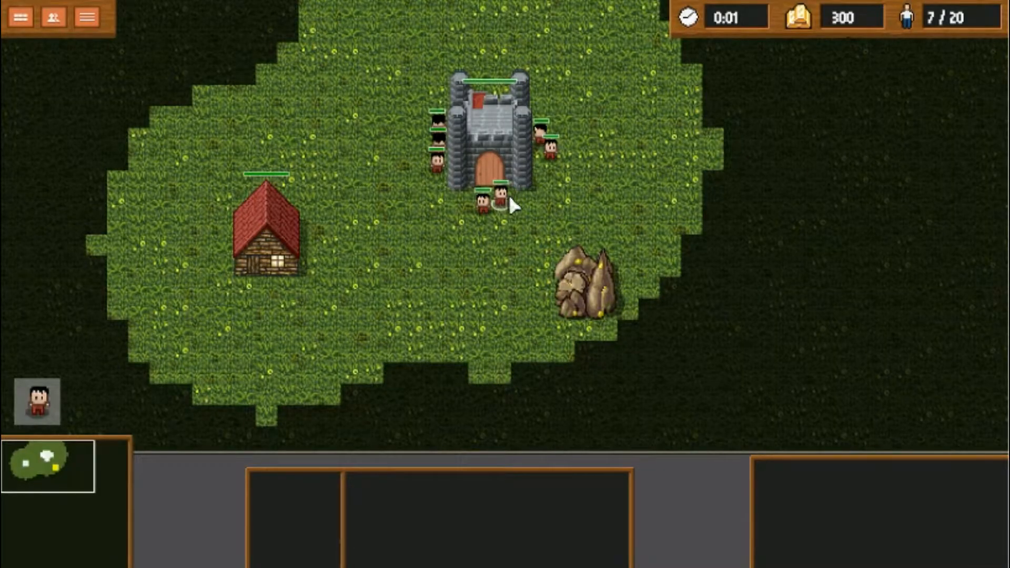
click(506, 196)
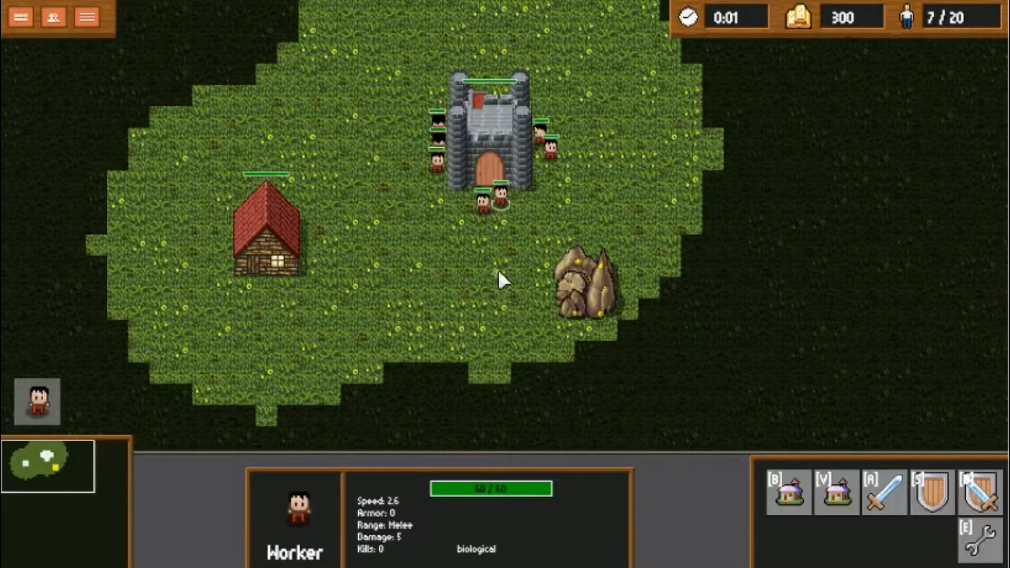
key(b)
key(e)
click(435, 345)
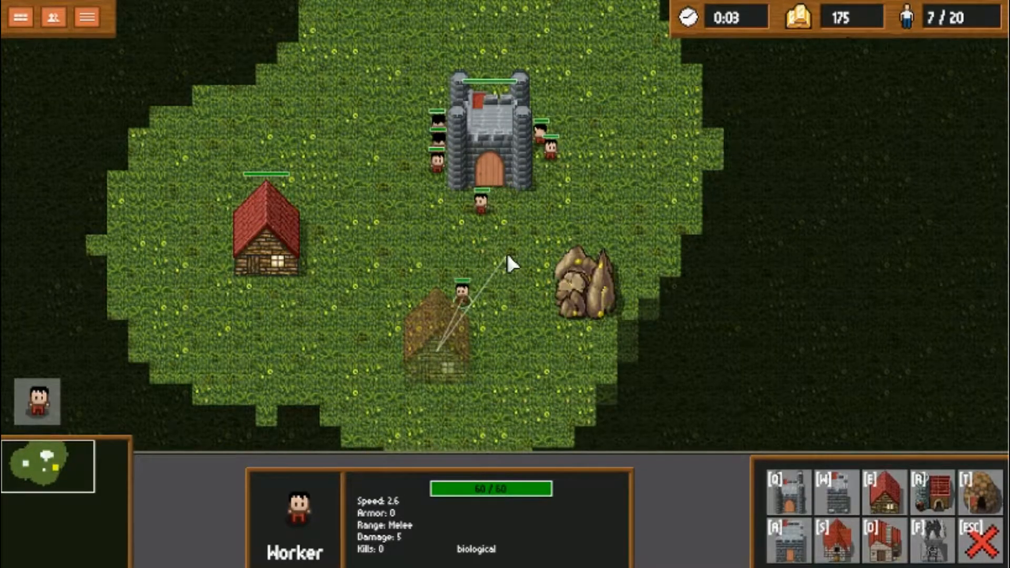
Check the Warp Node House's production progress, send a worker next to it, and leave the test game
click(442, 338)
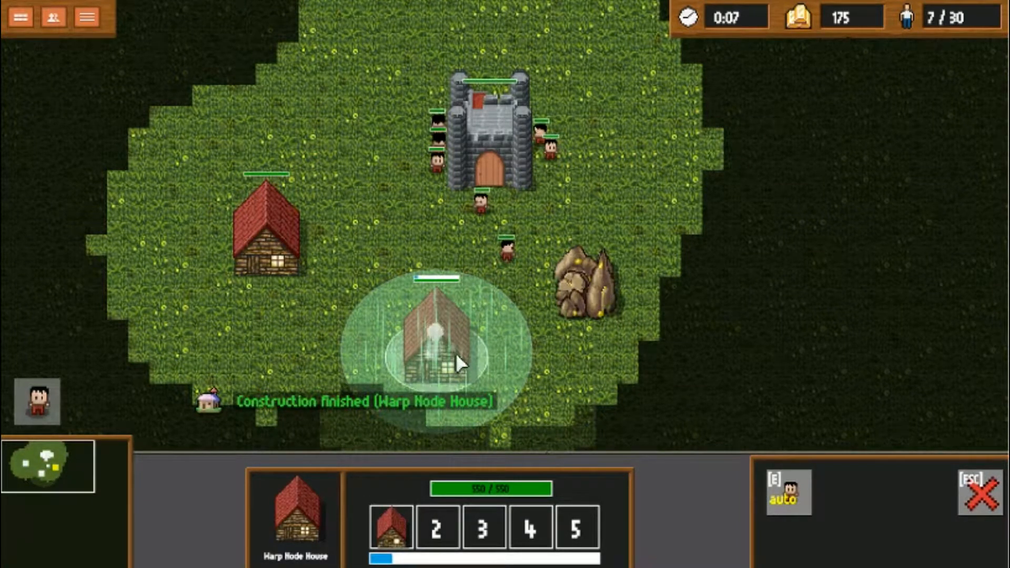
drag(390, 243, 331, 327)
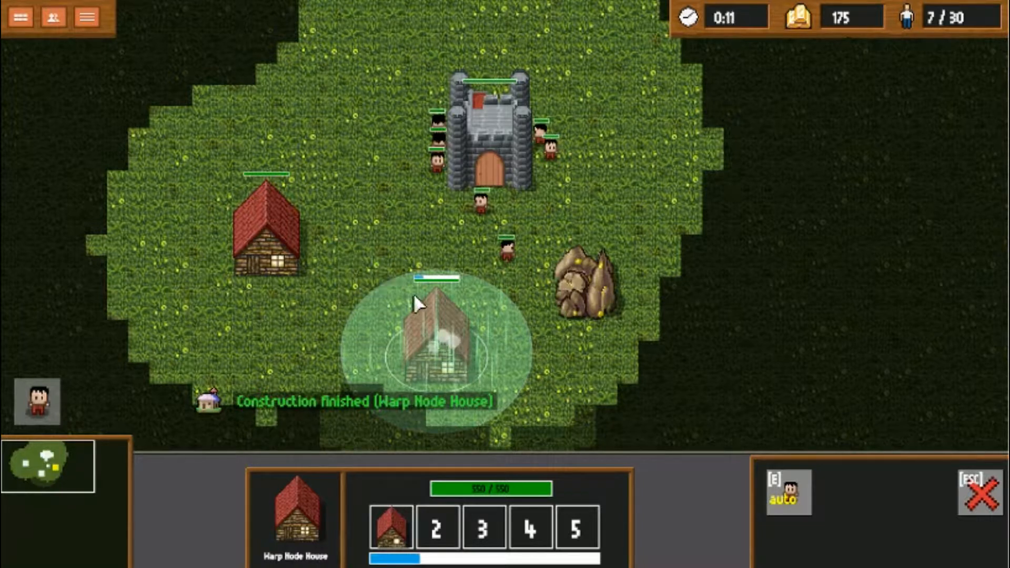
click(483, 204)
click(270, 229)
click(415, 201)
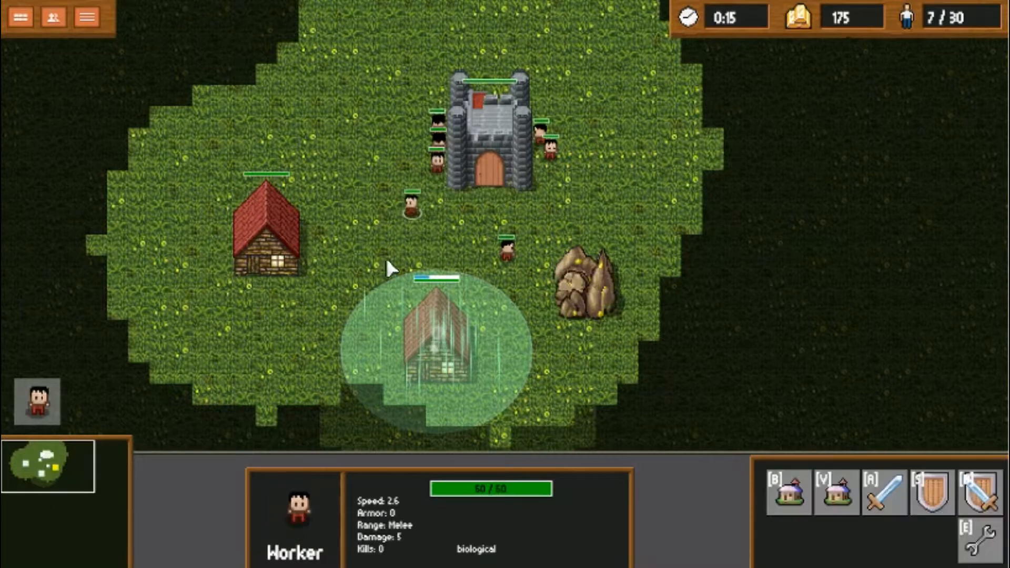
click(417, 342)
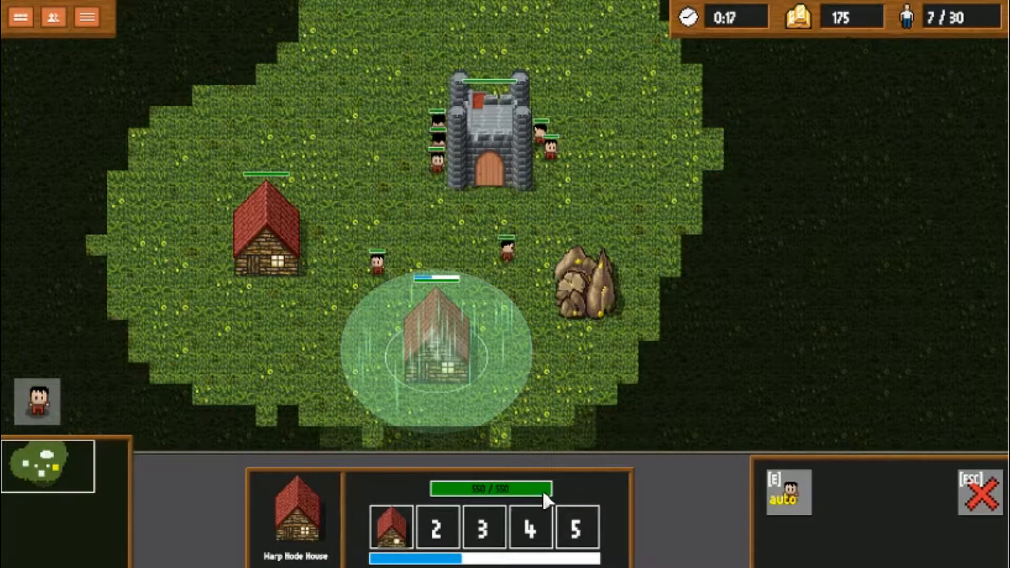
click(21, 17)
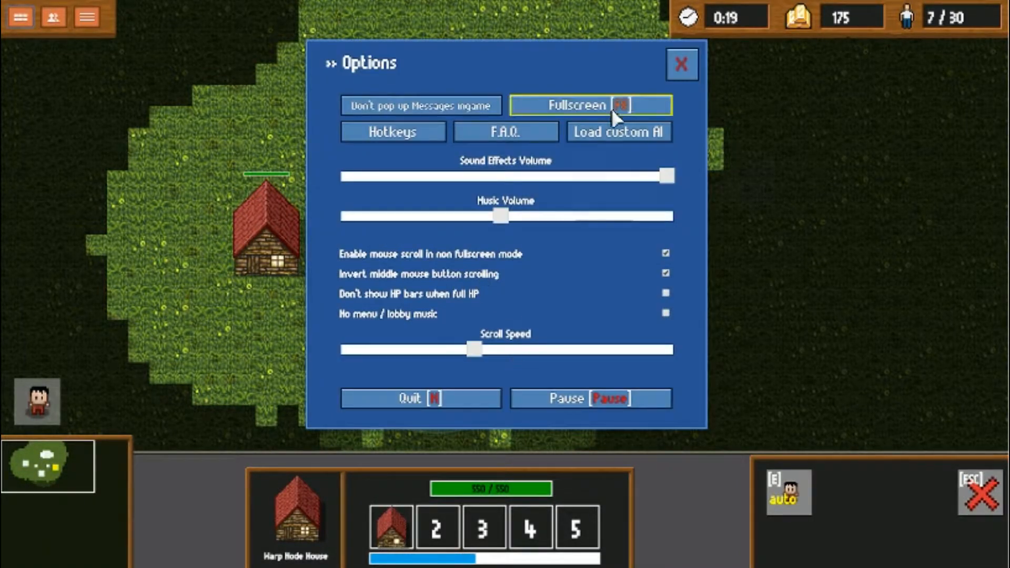
click(681, 63)
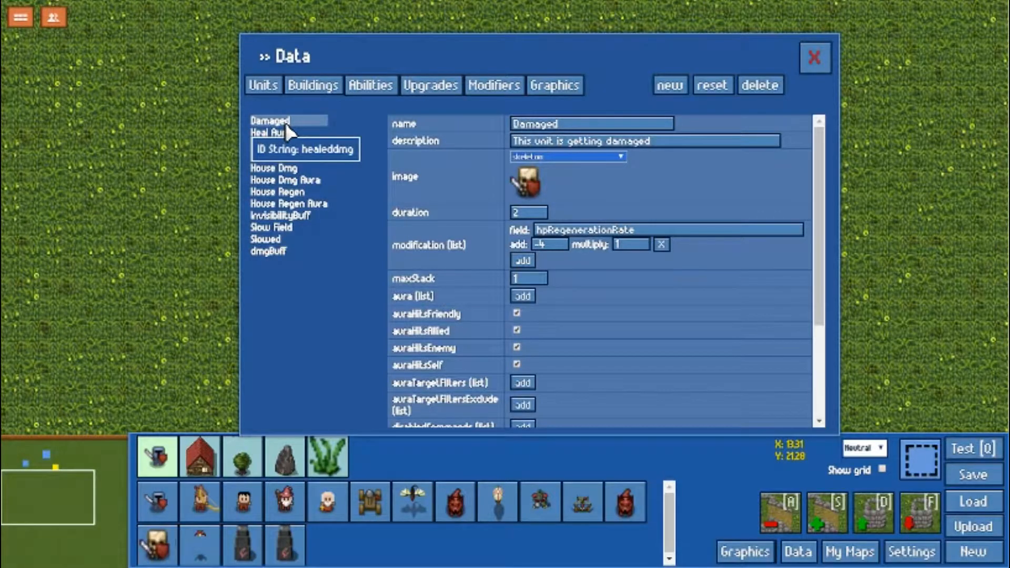
Review the settings of the Healed, House Regen and House Dmg modifiers and close the data editor
click(284, 131)
click(291, 156)
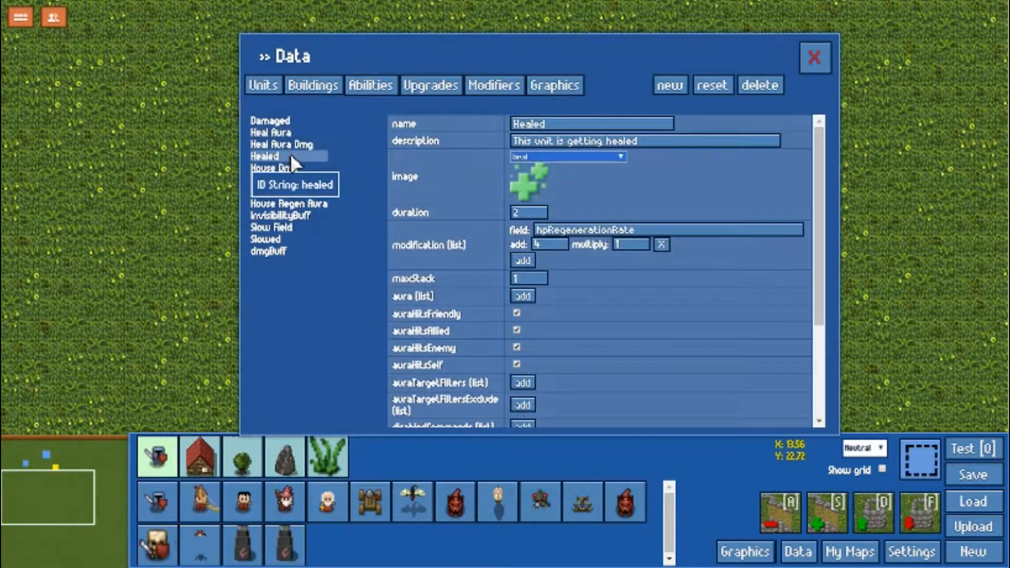
click(293, 169)
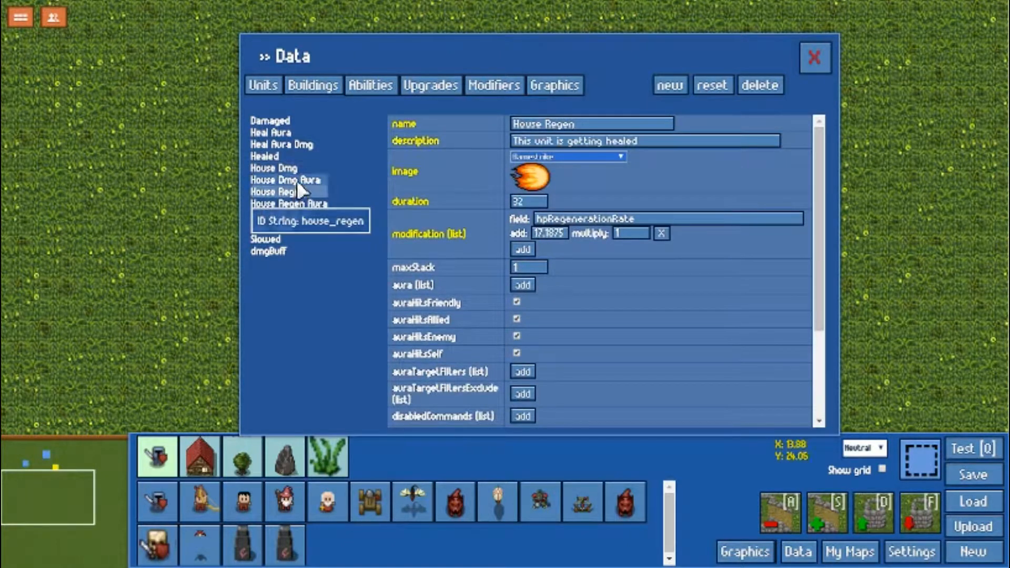
click(297, 180)
click(297, 193)
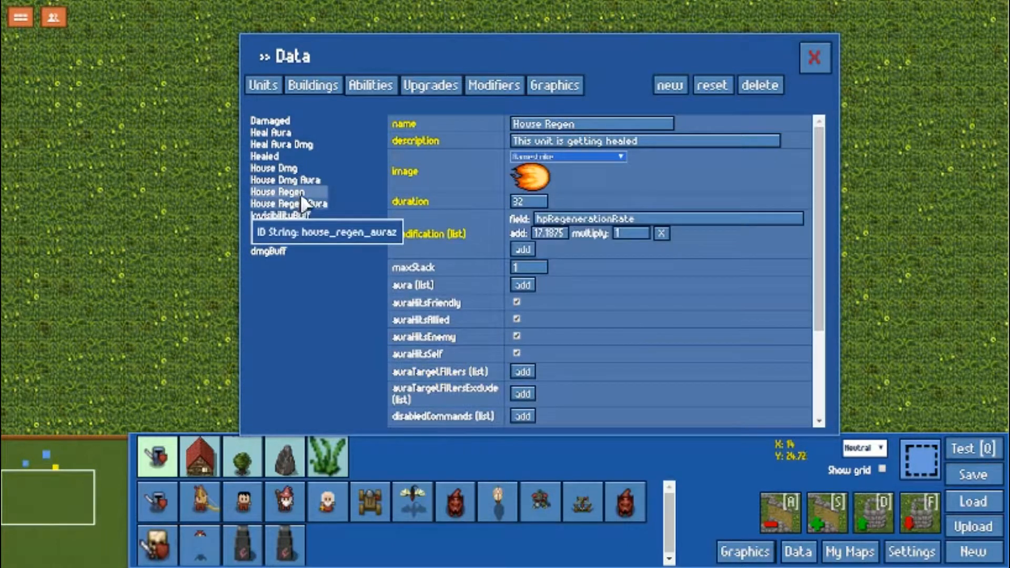
click(300, 178)
click(295, 168)
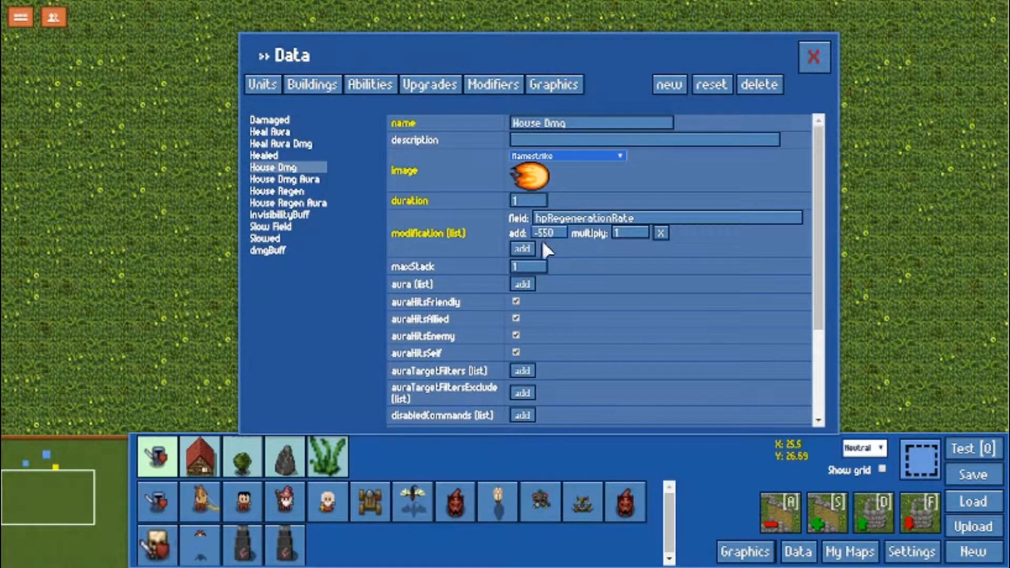
click(813, 59)
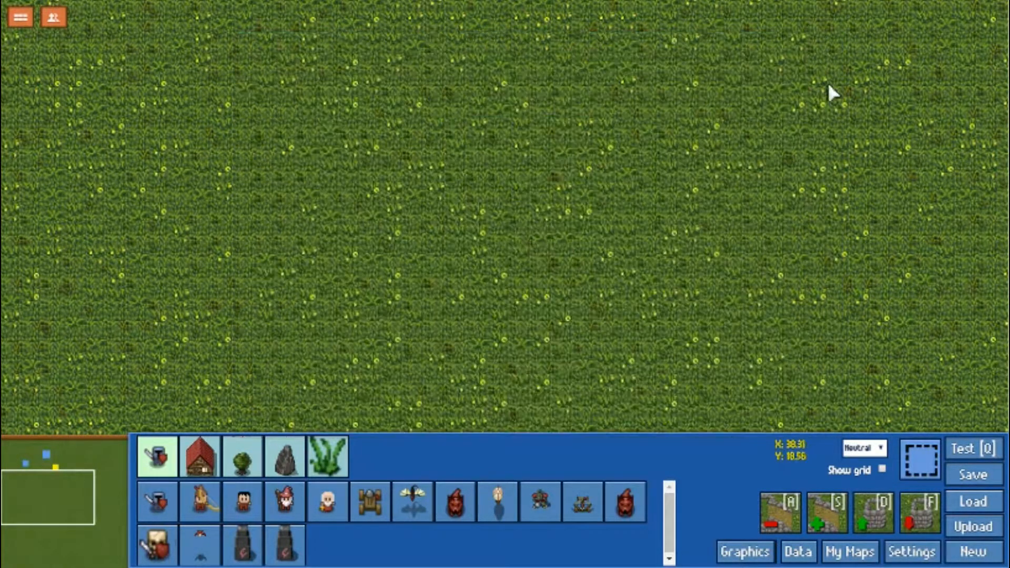
Test the map again by having a worker build a Warp Node House, and quit back to the editor
click(954, 461)
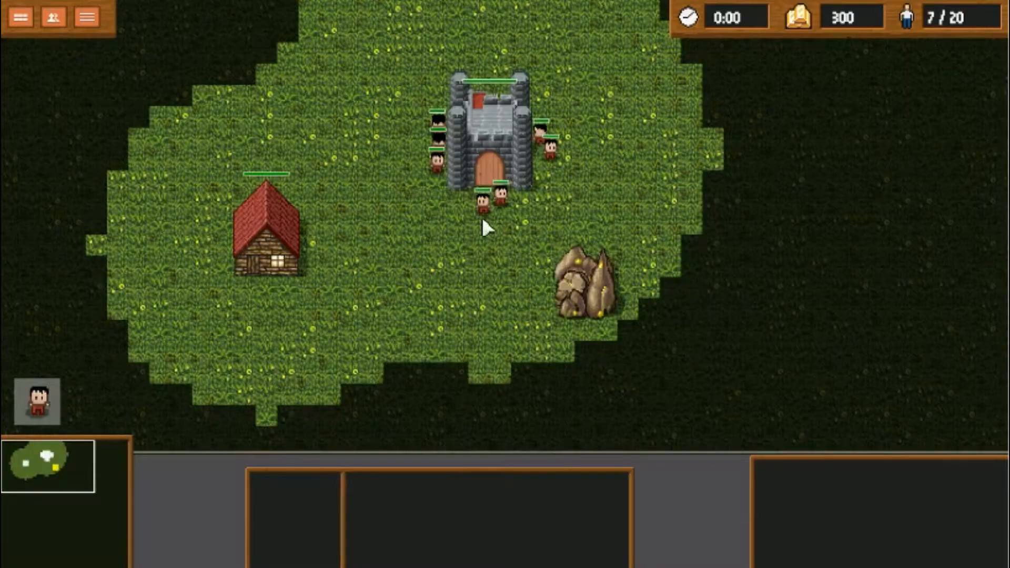
click(483, 210)
key(b)
key(e)
click(412, 311)
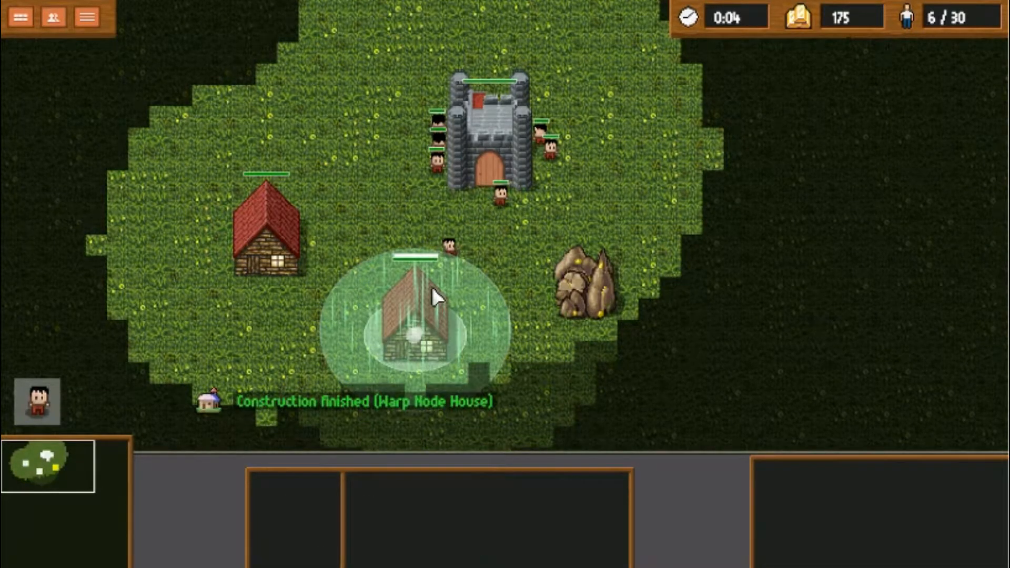
click(21, 17)
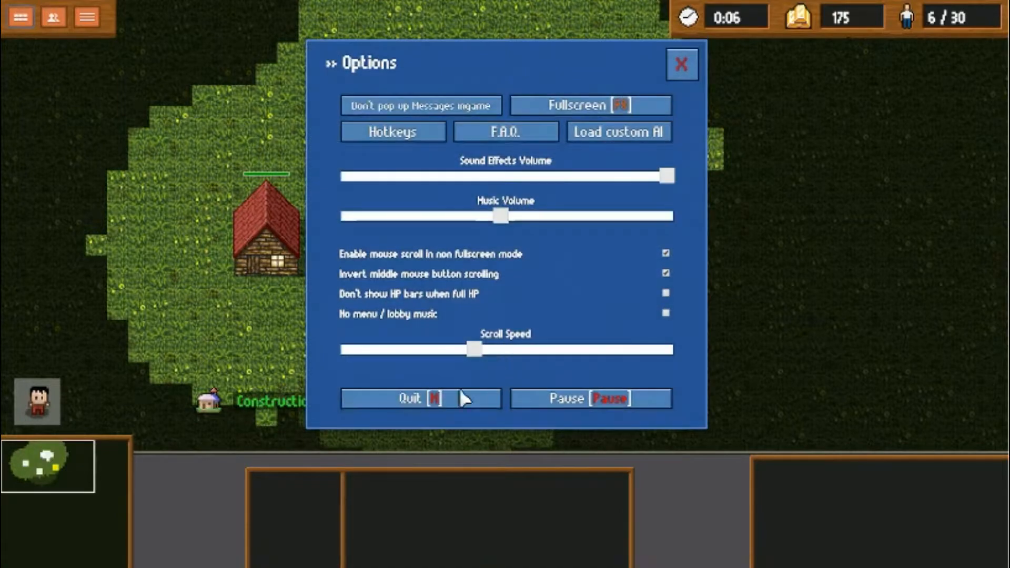
click(459, 396)
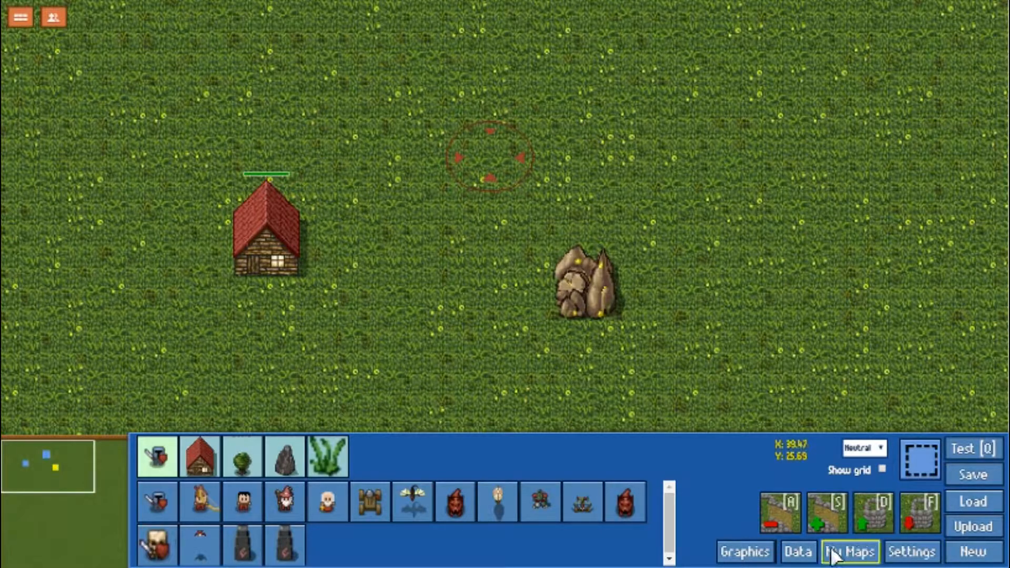
Remove the aura effect from the effects list of the House Dmg Aura modifier
click(804, 550)
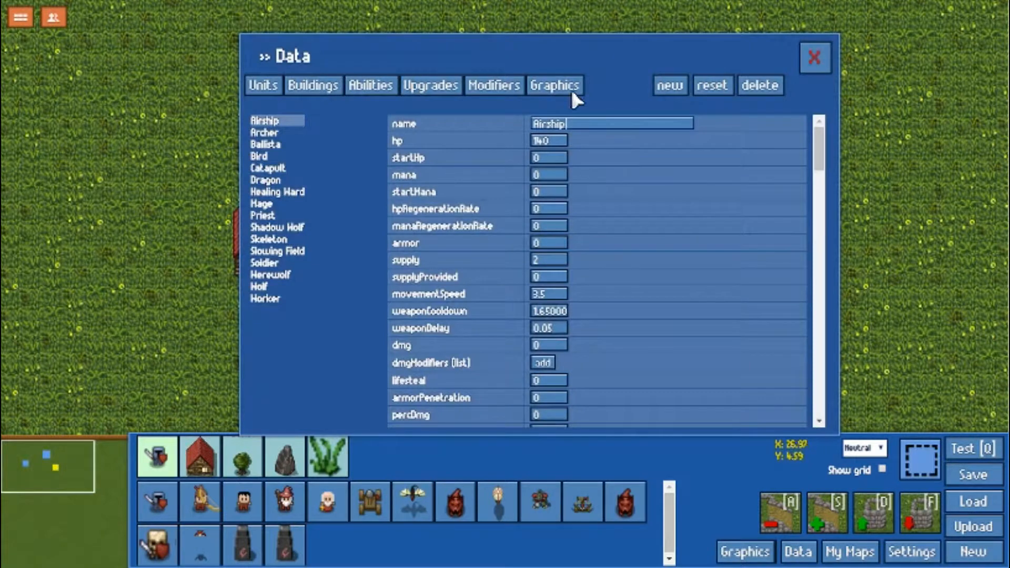
click(513, 86)
click(550, 84)
click(507, 85)
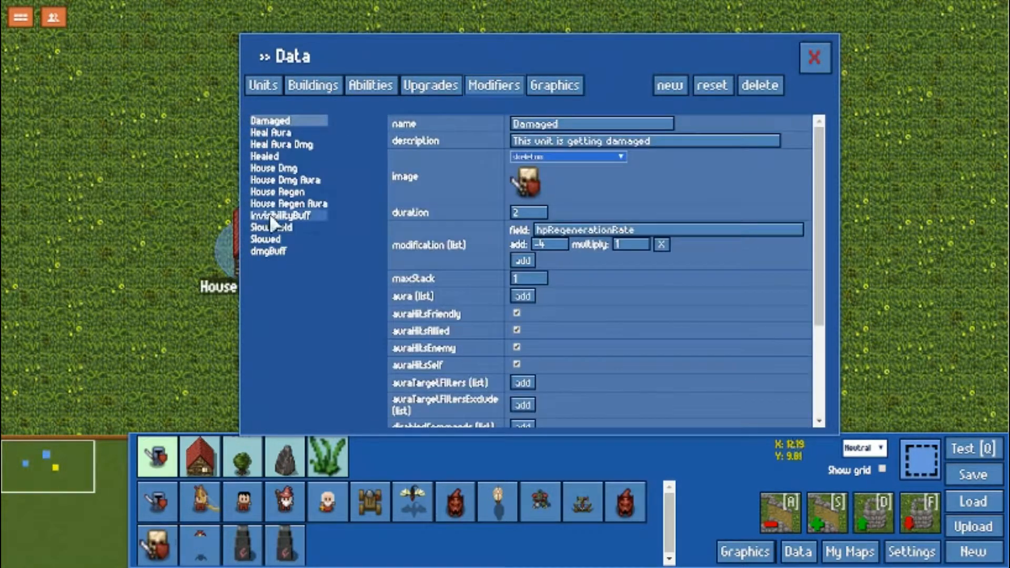
click(293, 191)
click(293, 181)
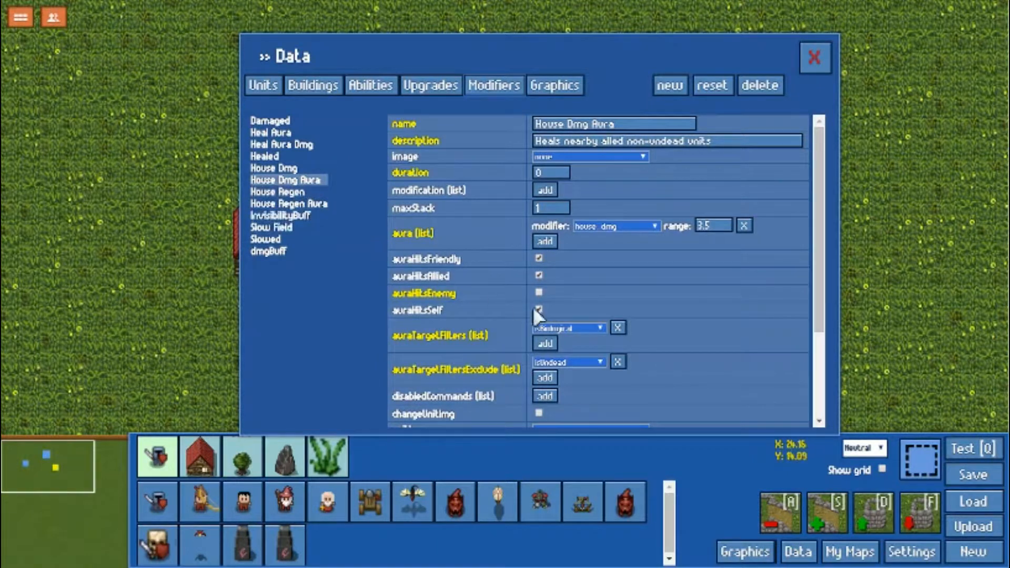
scroll(643, 321, down, 3)
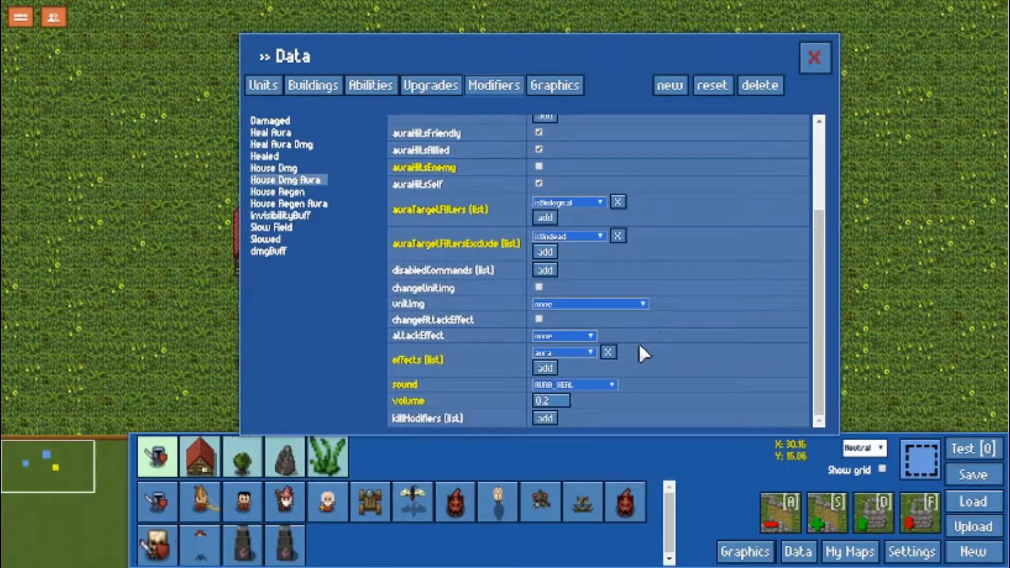
click(608, 353)
Disable auraHitsFriendly and auraHitsAllied for the House Regen Aura modifier
click(312, 190)
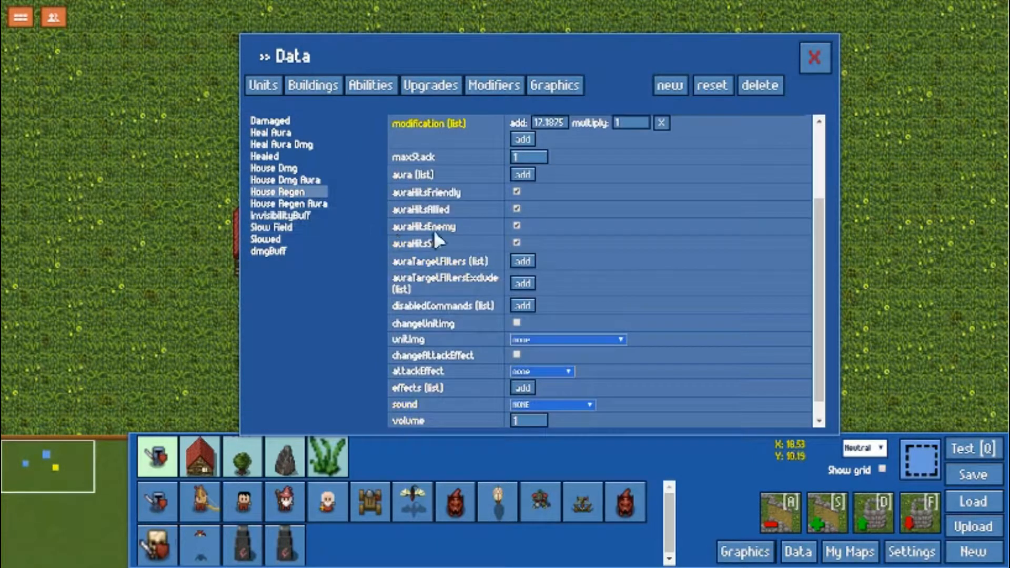
click(289, 204)
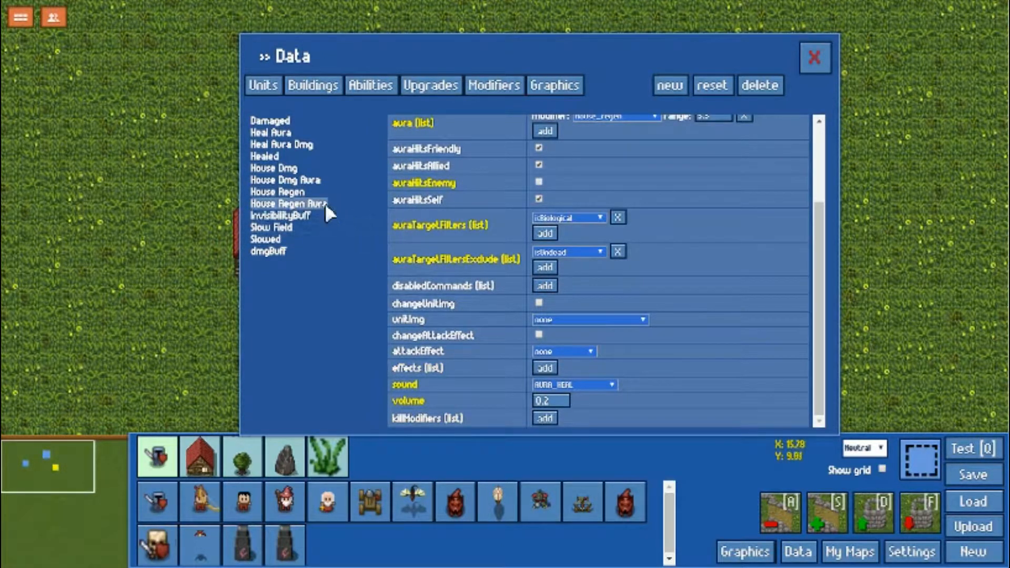
scroll(592, 286, up, 3)
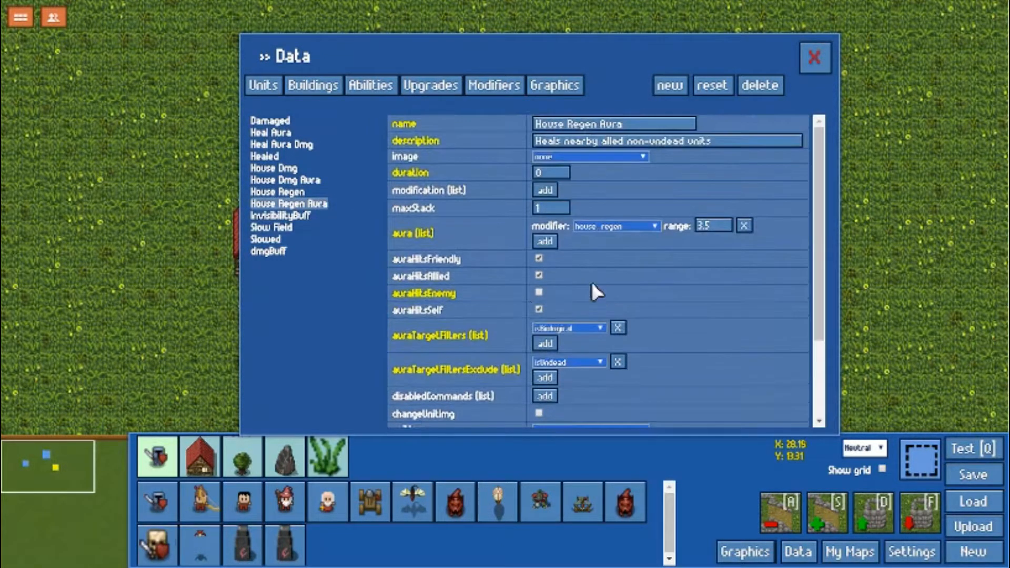
click(540, 259)
click(539, 276)
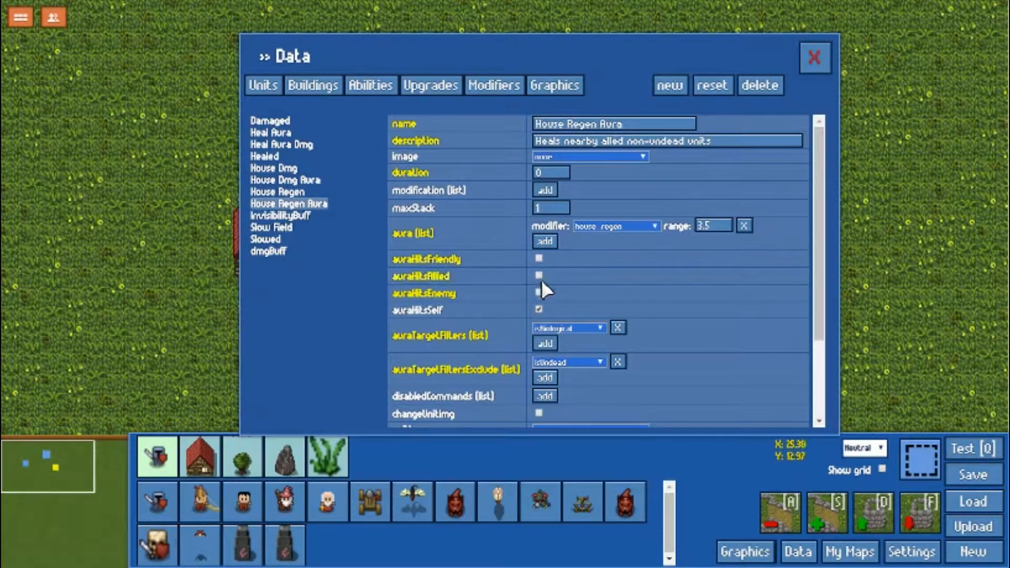
Disable auraHitsFriendly, auraHitsAllied and auraHitsEnemy for the House Regen modifier
click(289, 193)
click(517, 302)
click(516, 319)
click(516, 336)
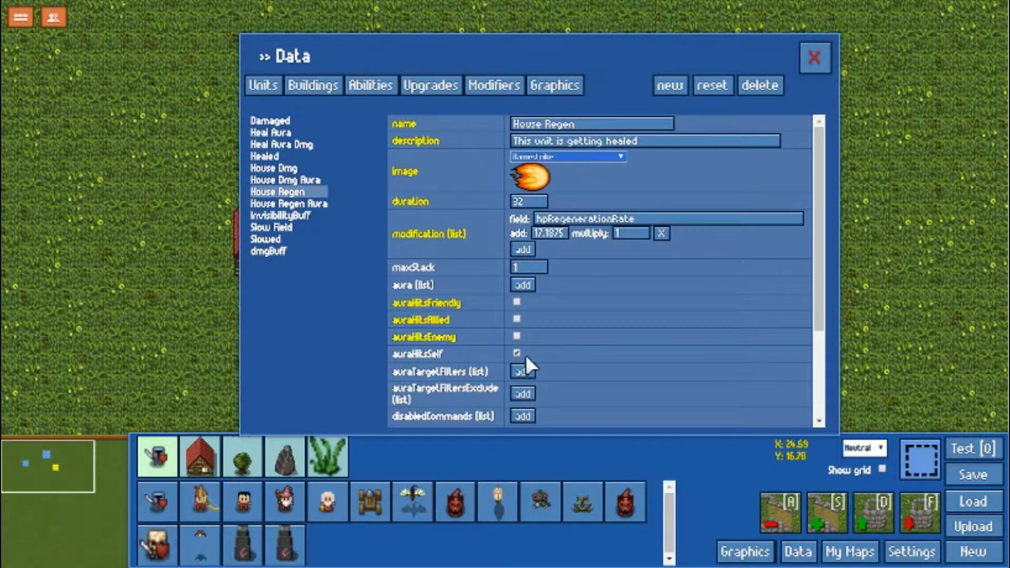
Disable auraHitsFriendly and auraHitsAllied for the House Dmg Aura modifier
click(315, 181)
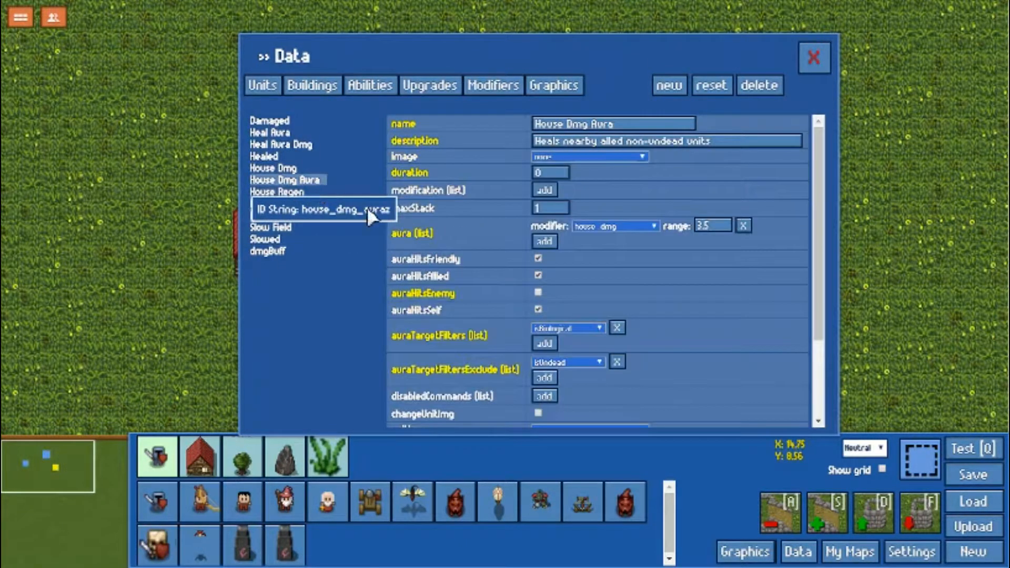
click(538, 258)
click(538, 275)
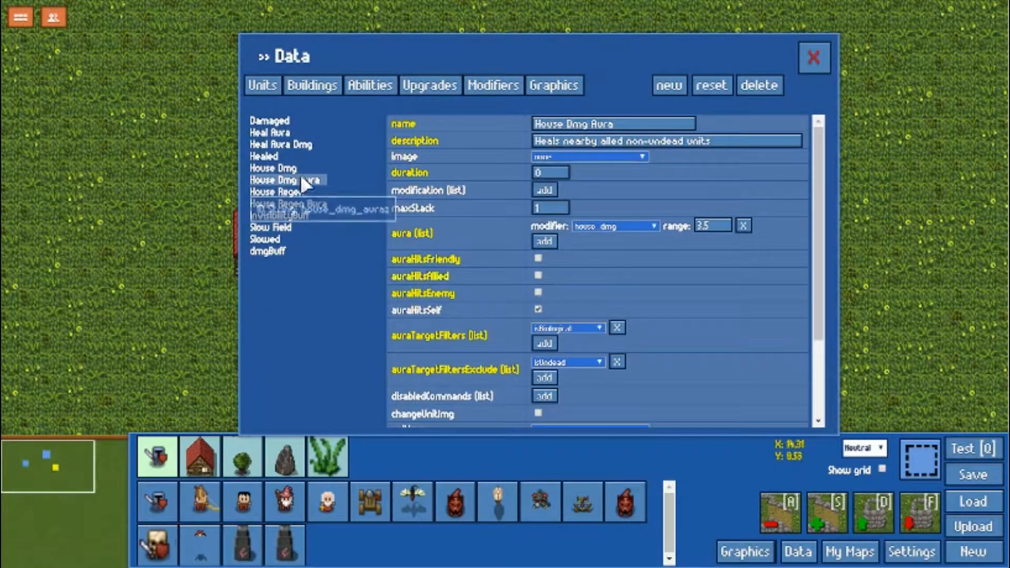
Disable auraHitsFriendly, auraHitsAllied and auraHitsEnemy for the House Dmg modifier, and close the data editor
click(273, 168)
click(517, 302)
click(516, 318)
click(515, 335)
scroll(661, 265, down, 3)
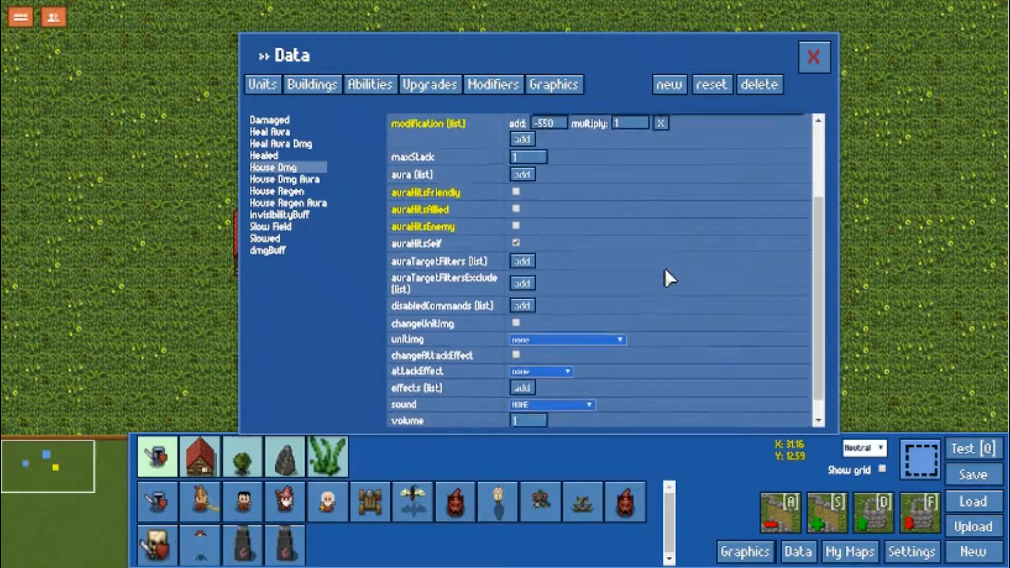
click(813, 55)
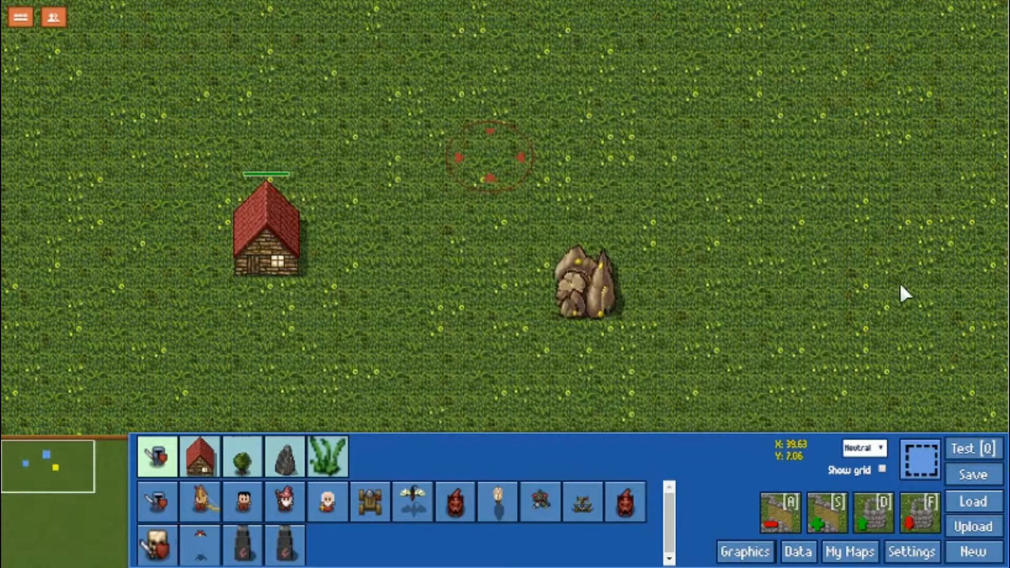
Test the map by having a worker build a Warp Node House below the castle, select the house, and quit back to the editor
click(959, 442)
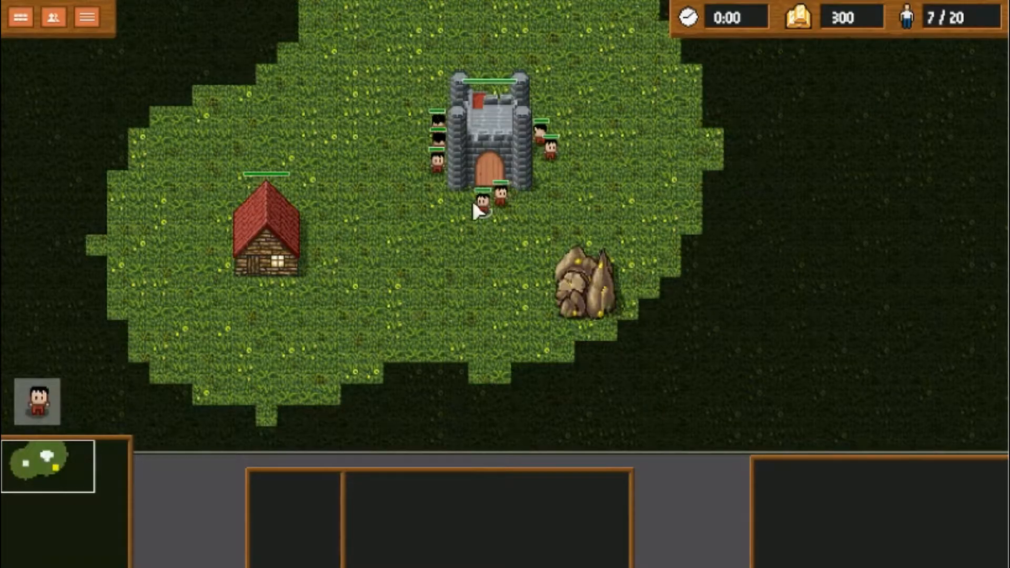
click(474, 204)
key(b)
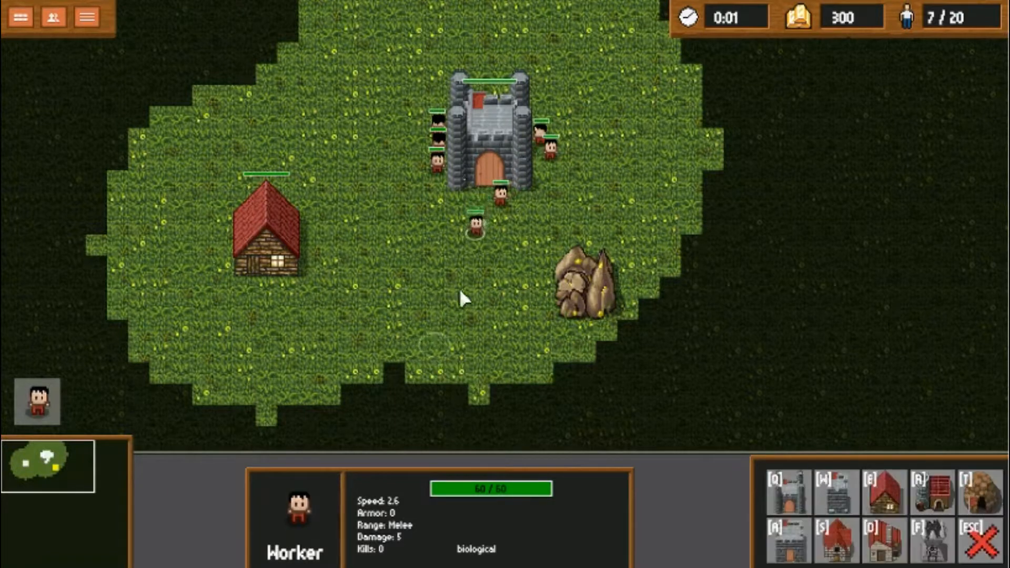
key(e)
click(437, 273)
click(446, 268)
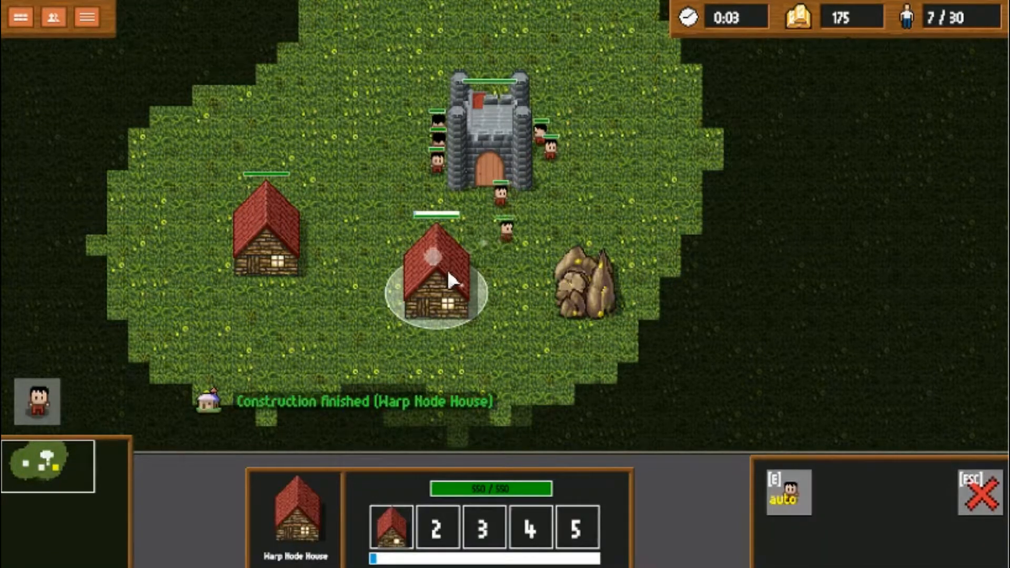
click(21, 18)
click(445, 395)
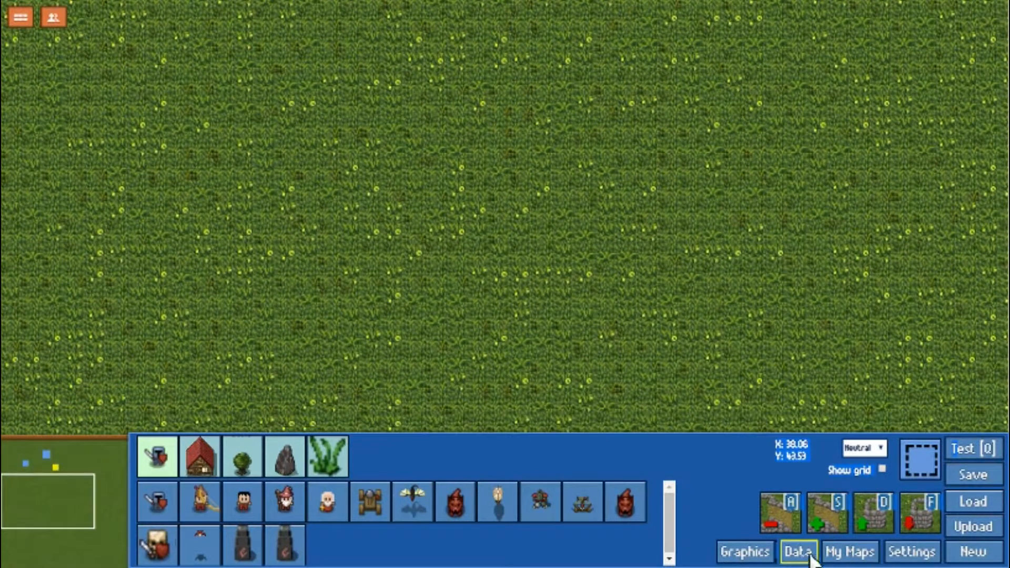
Add house_dmg to the spawnModifiers list of the Warp Node House building
click(798, 552)
click(317, 89)
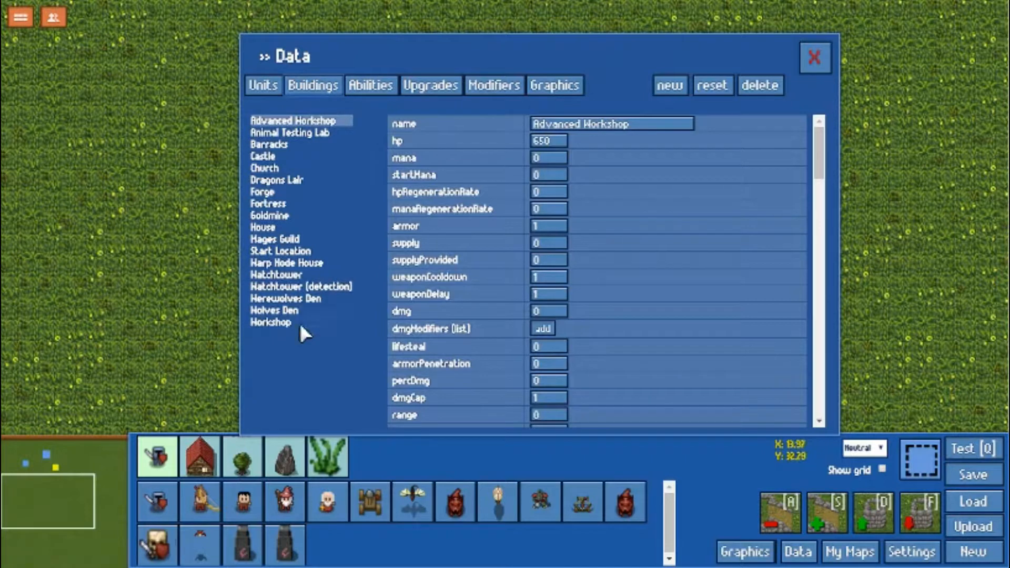
click(296, 227)
scroll(629, 310, down, 10)
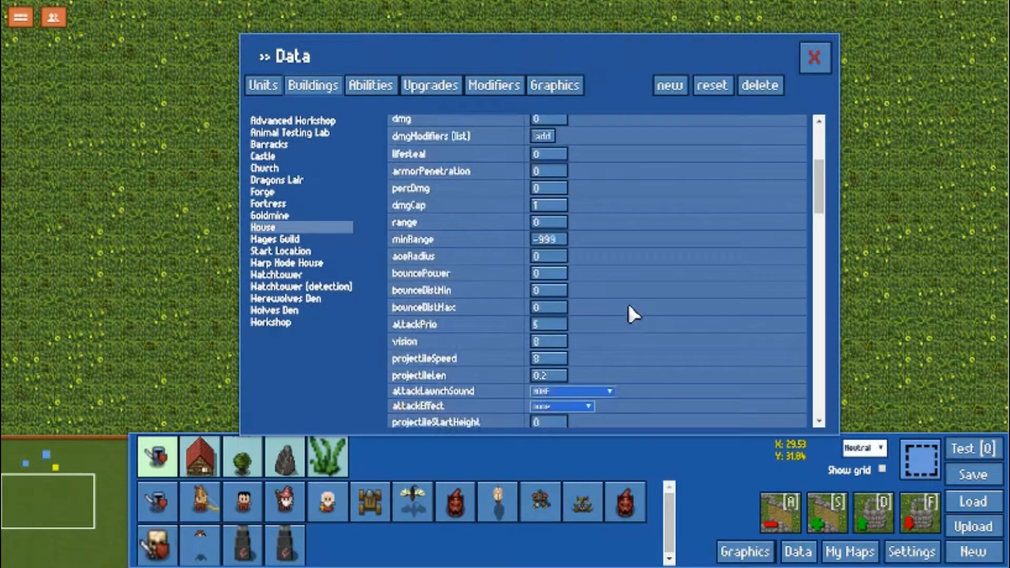
scroll(623, 311, down, 3)
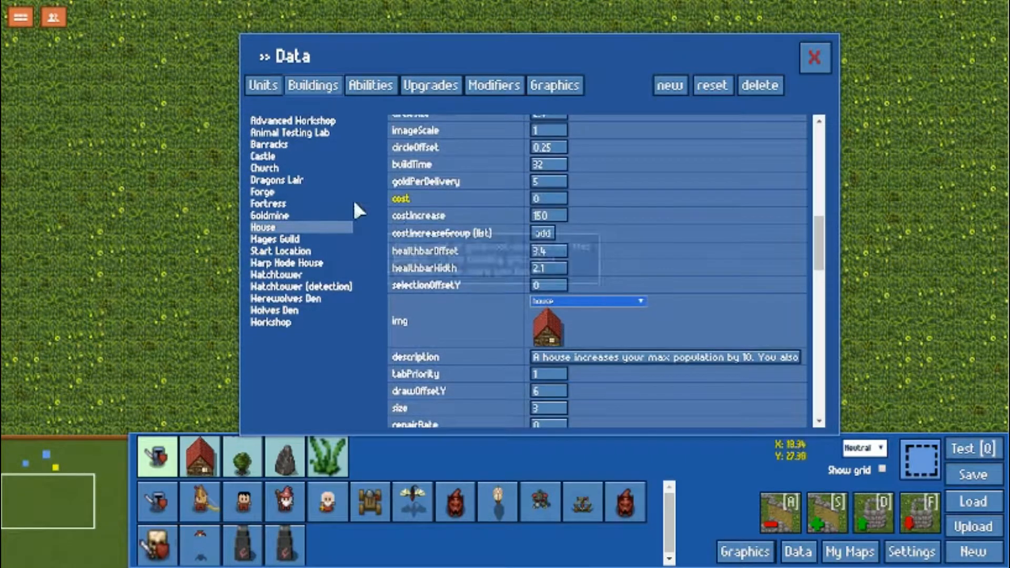
click(311, 263)
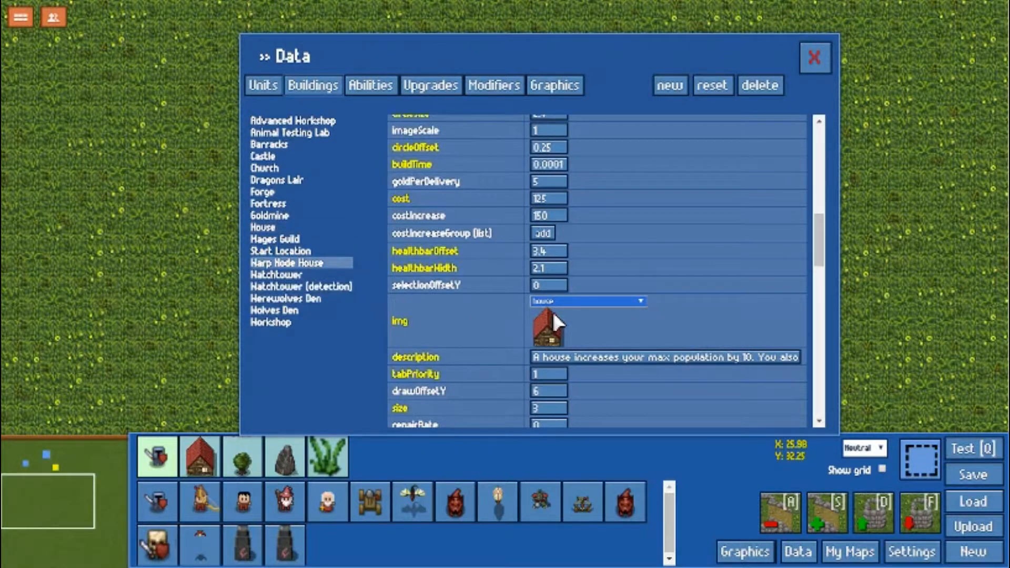
scroll(555, 315, down, 5)
scroll(574, 310, up, 3)
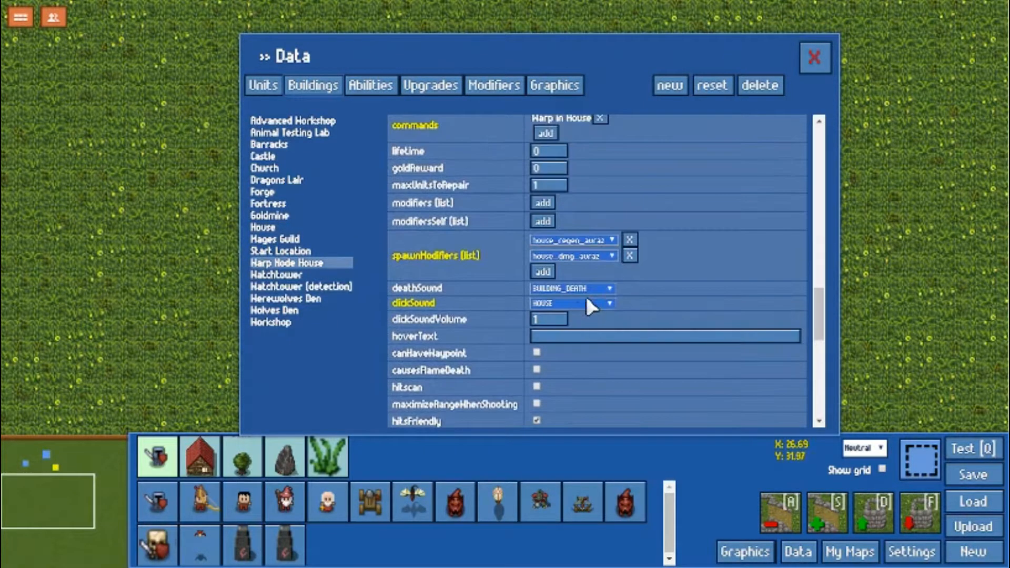
click(545, 268)
click(567, 272)
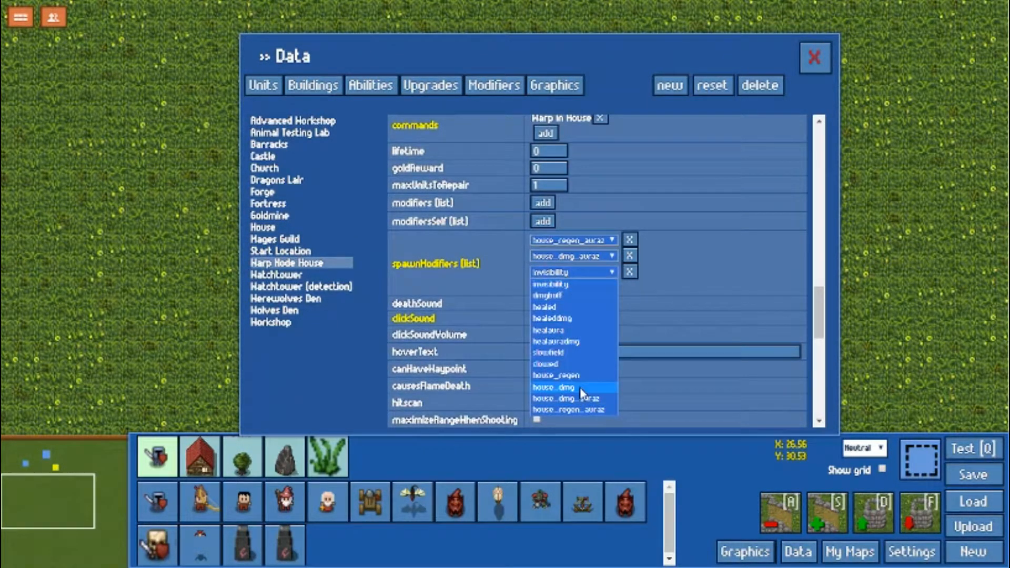
click(578, 388)
Add house_regen as a further spawn modifier of the Warp Node House, and close the data editor
click(553, 287)
click(563, 289)
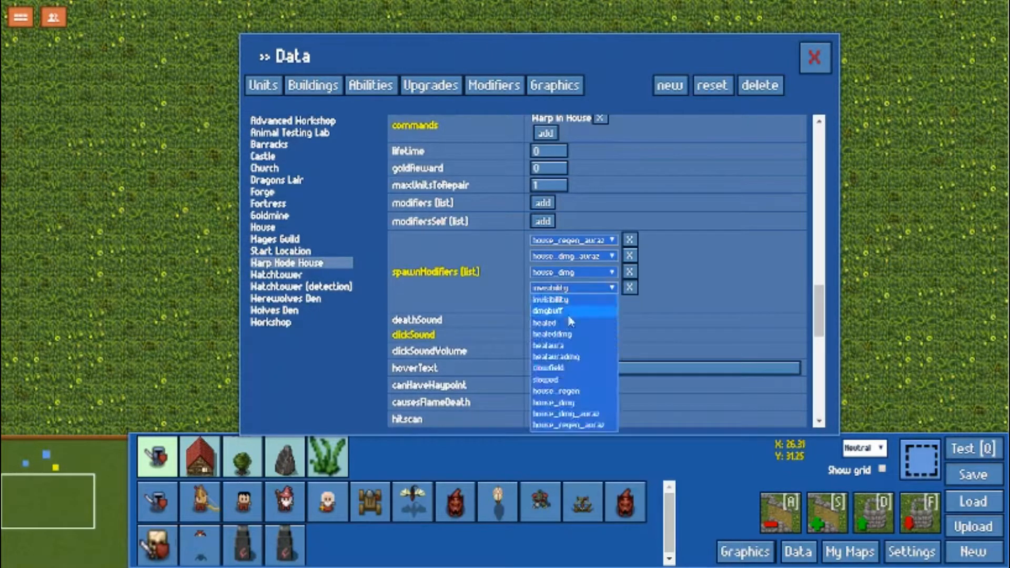
click(575, 392)
click(811, 58)
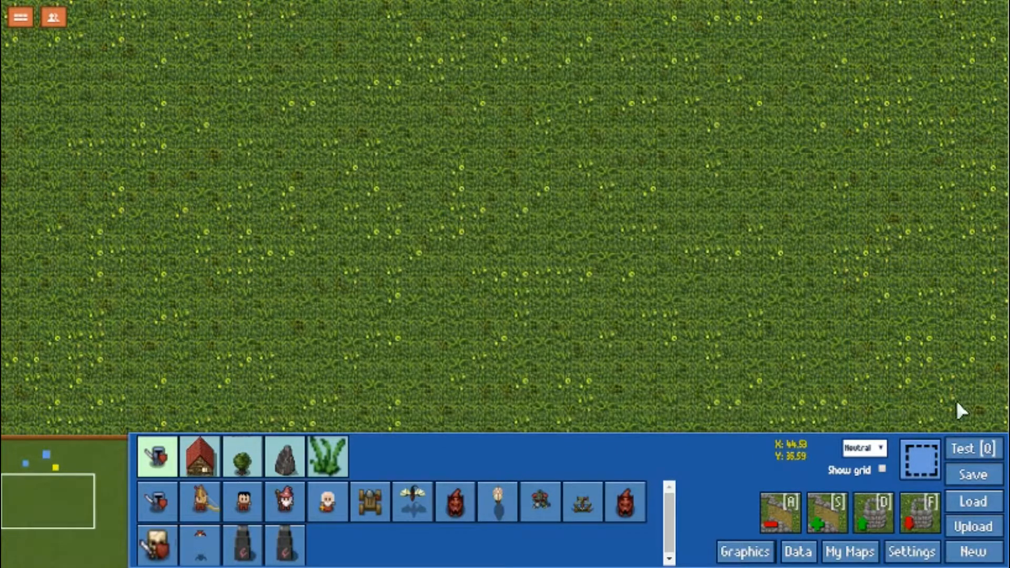
Run the map test again, send a worker south of the castle to build a Warp Node House, and select the house to check its health
key(q)
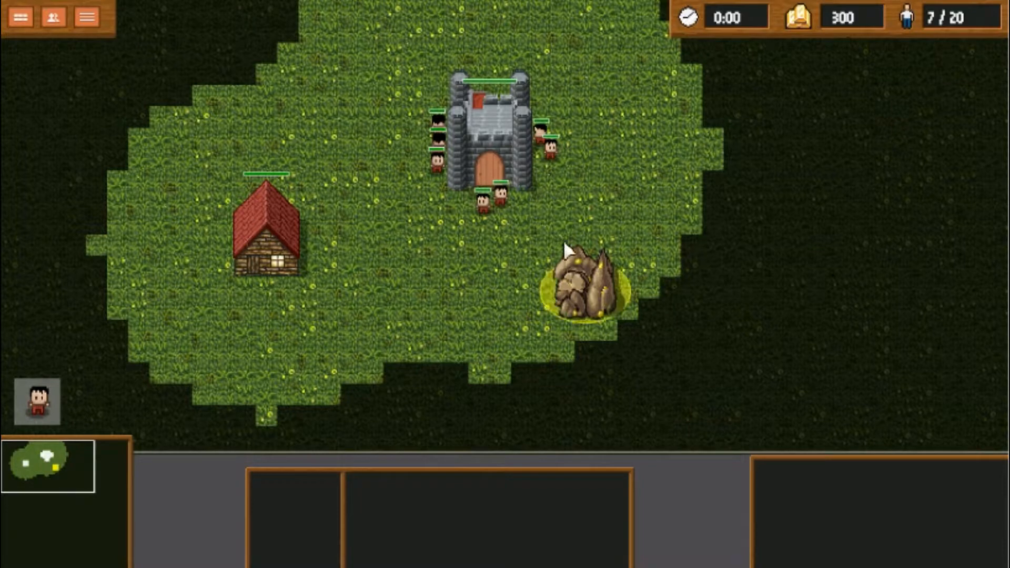
click(473, 218)
right_click(488, 293)
right_click(506, 335)
mouse_move(497, 566)
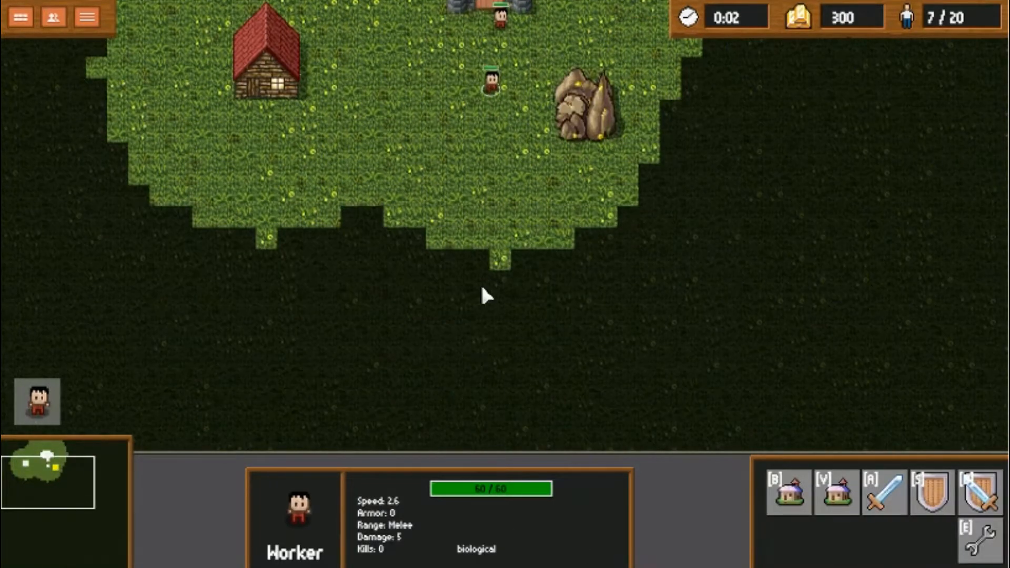
key(b)
key(e)
click(462, 178)
click(469, 160)
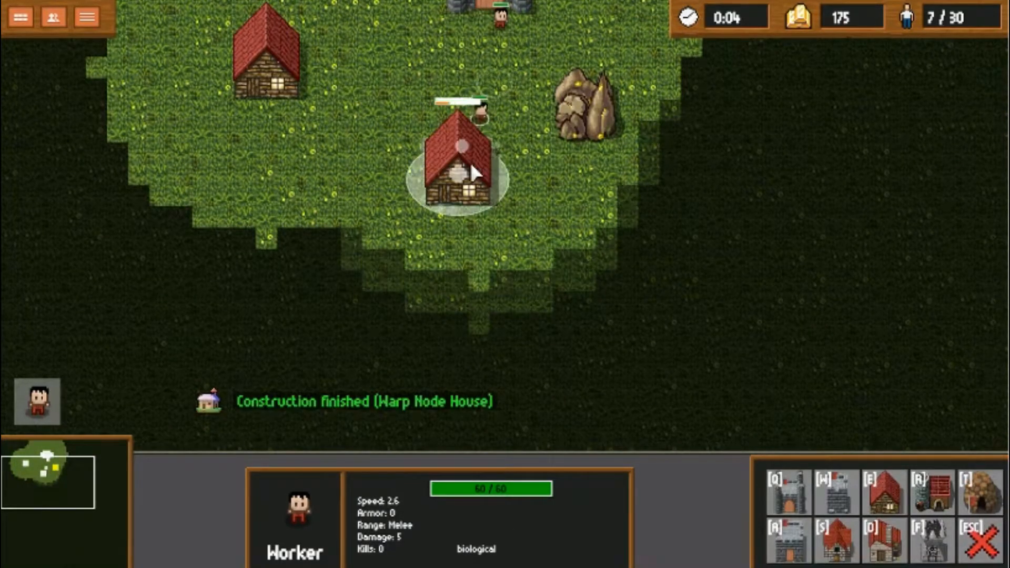
mouse_move(487, 3)
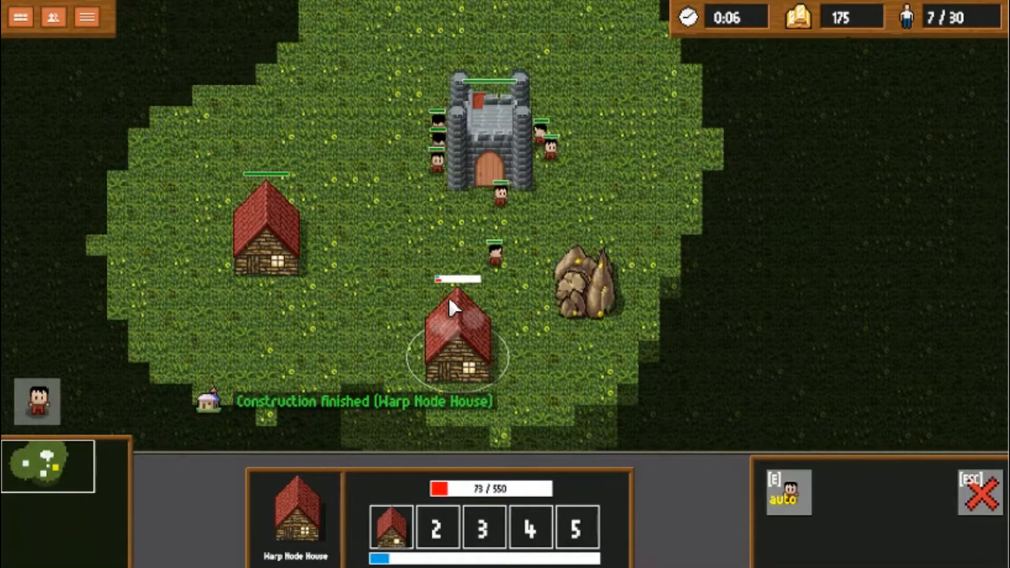